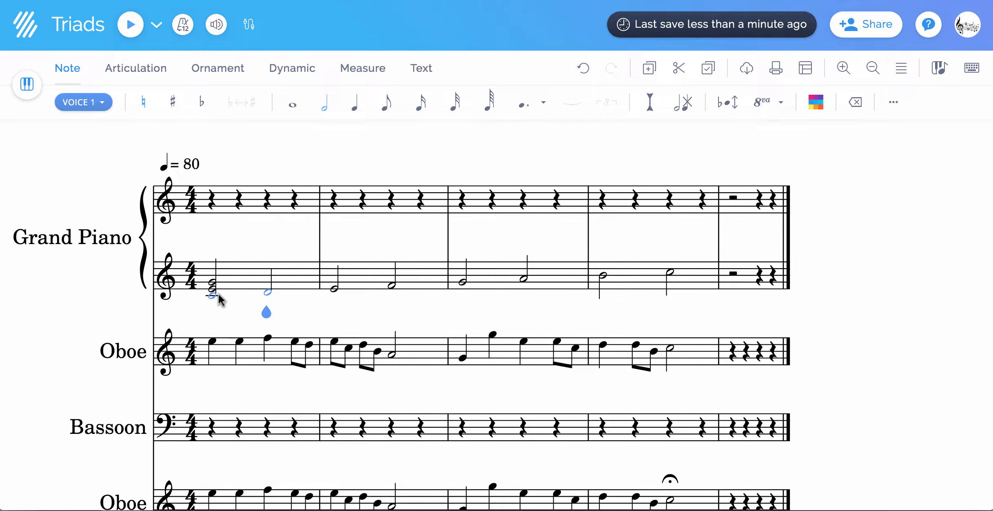
- Add the third and fifth above the half notes D, E and F in measures 1–2 of the lower Grand Piano staff
{"action": "left_click", "coordinate": [206, 294]}
{"action": "left_click", "coordinate": [265, 284]}
{"action": "left_click", "coordinate": [266, 278]}
{"action": "left_click", "coordinate": [334, 282]}
{"action": "left_click", "coordinate": [335, 276]}
{"action": "left_click", "coordinate": [390, 278]}
{"action": "left_click", "coordinate": [390, 271]}
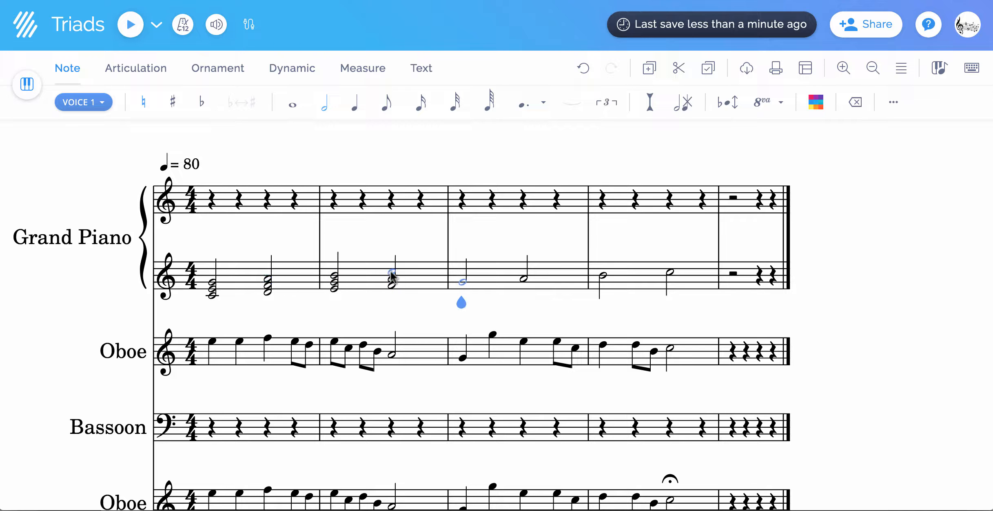
- Complete root-position triads on the half notes G, A, B and C in measures 3–4 of the lower Grand Piano staff
{"action": "left_click", "coordinate": [460, 275]}
{"action": "left_click", "coordinate": [460, 271]}
{"action": "left_click", "coordinate": [462, 270]}
{"action": "left_click", "coordinate": [462, 275]}
{"action": "left_click", "coordinate": [460, 267]}
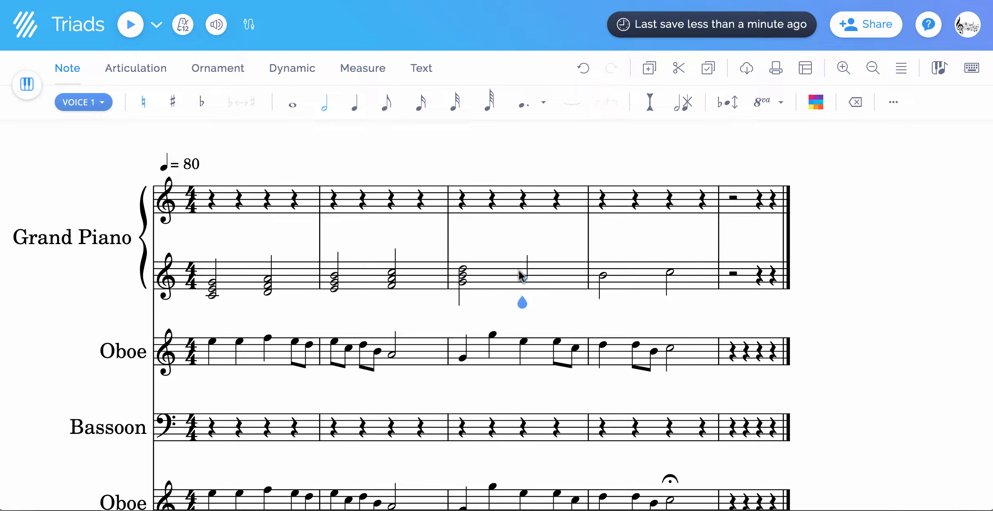
{"action": "left_click", "coordinate": [520, 271]}
{"action": "left_click", "coordinate": [521, 265]}
{"action": "left_click", "coordinate": [602, 269]}
{"action": "left_click", "coordinate": [602, 261]}
{"action": "left_click", "coordinate": [670, 265]}
{"action": "left_click", "coordinate": [670, 258]}
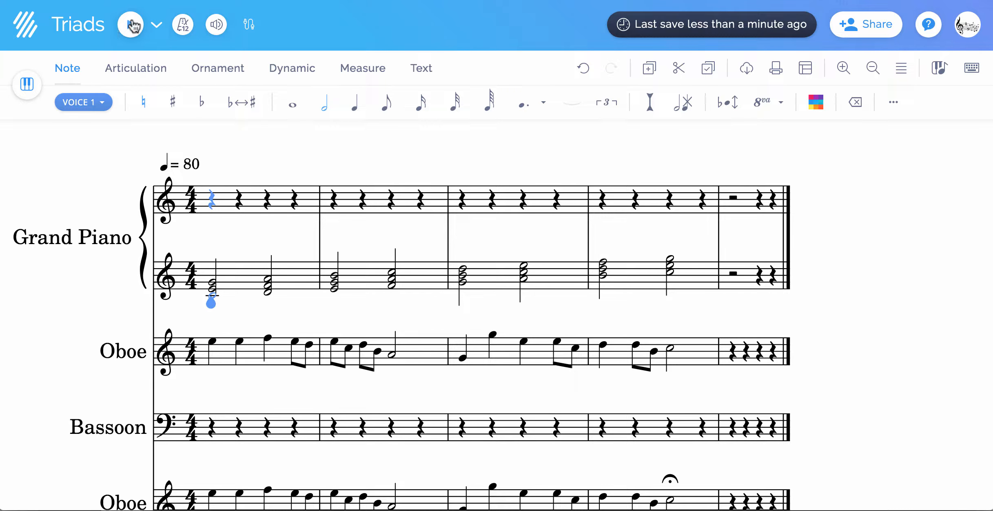
- Play back the piano triads and go through each chord's root note from measure 1 to measure 4
{"action": "left_click", "coordinate": [131, 25]}
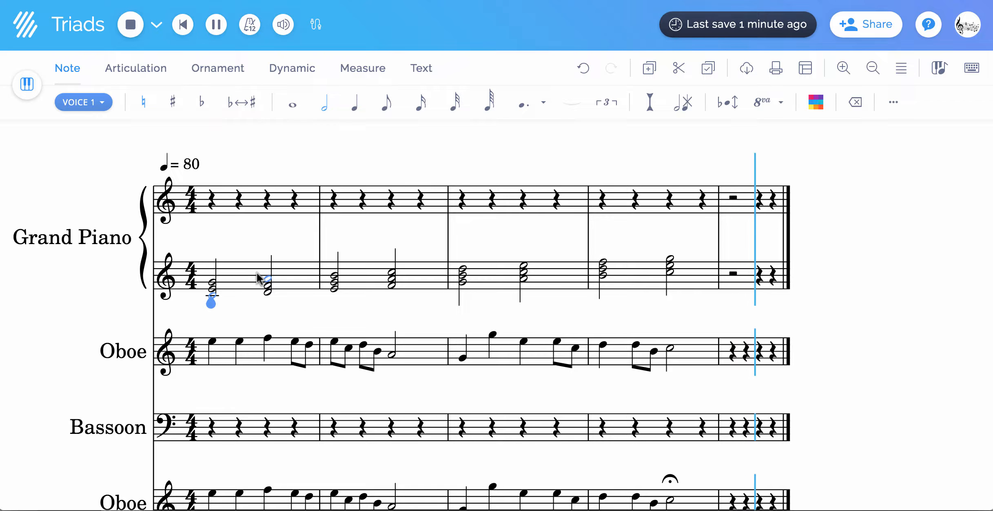
{"action": "left_click", "coordinate": [211, 301]}
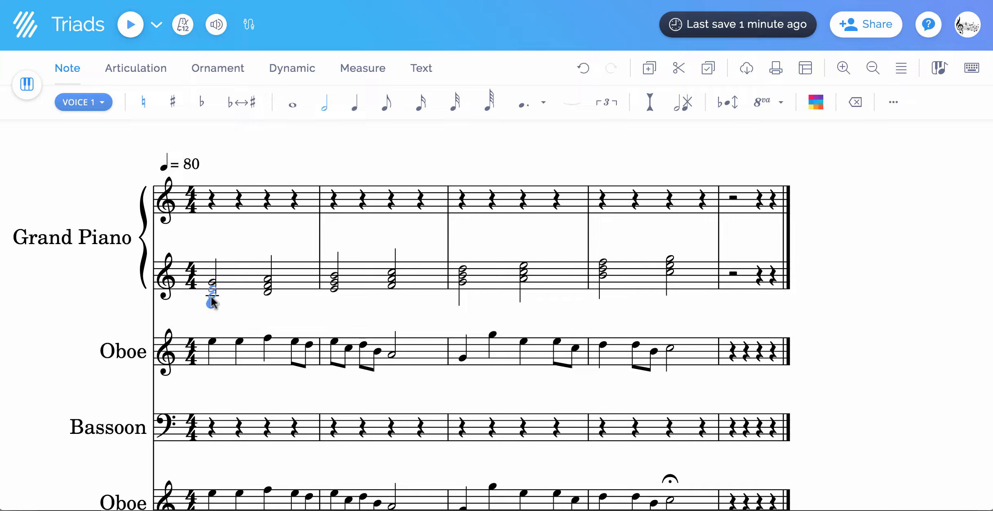
{"action": "left_click", "coordinate": [269, 294]}
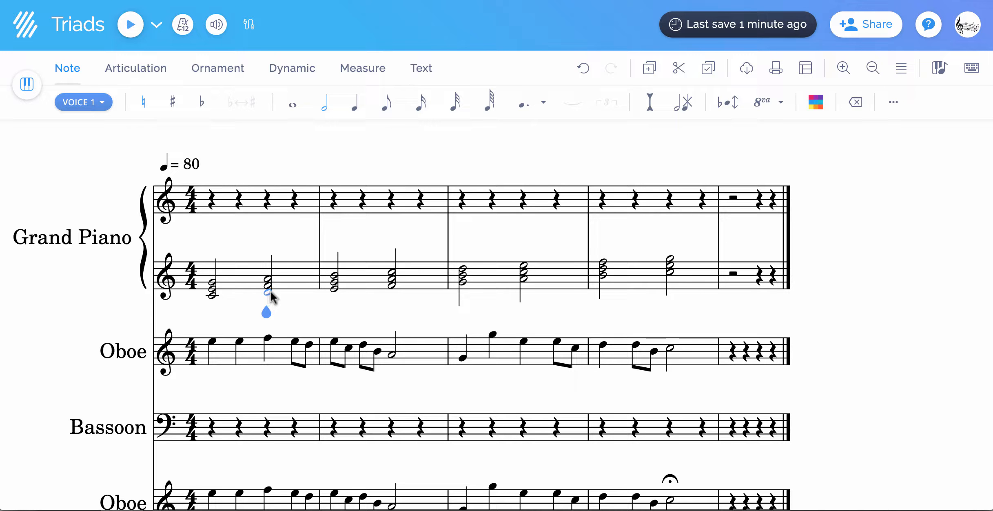
{"action": "left_click", "coordinate": [335, 288]}
{"action": "left_click", "coordinate": [393, 285]}
{"action": "left_click", "coordinate": [465, 283]}
{"action": "left_click", "coordinate": [524, 280]}
{"action": "left_click", "coordinate": [605, 276]}
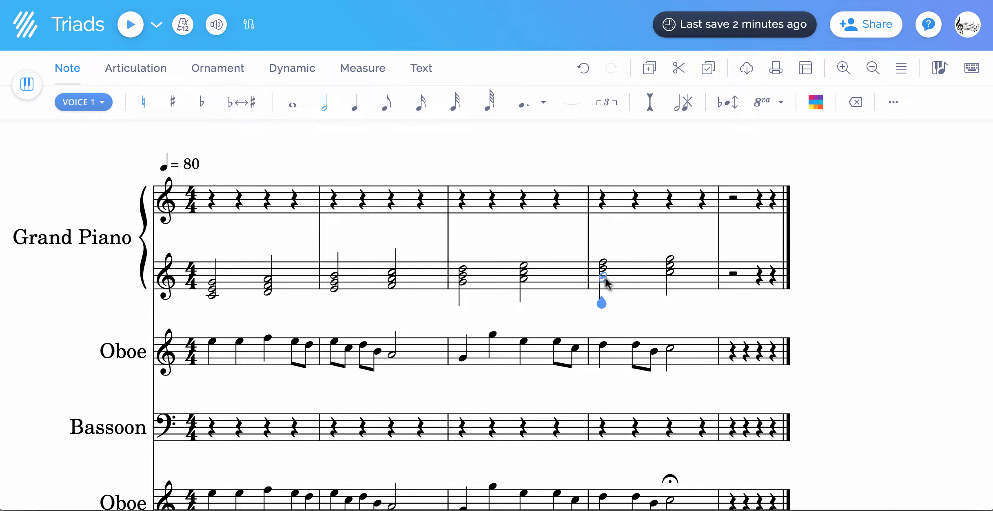
{"action": "left_click", "coordinate": [671, 276]}
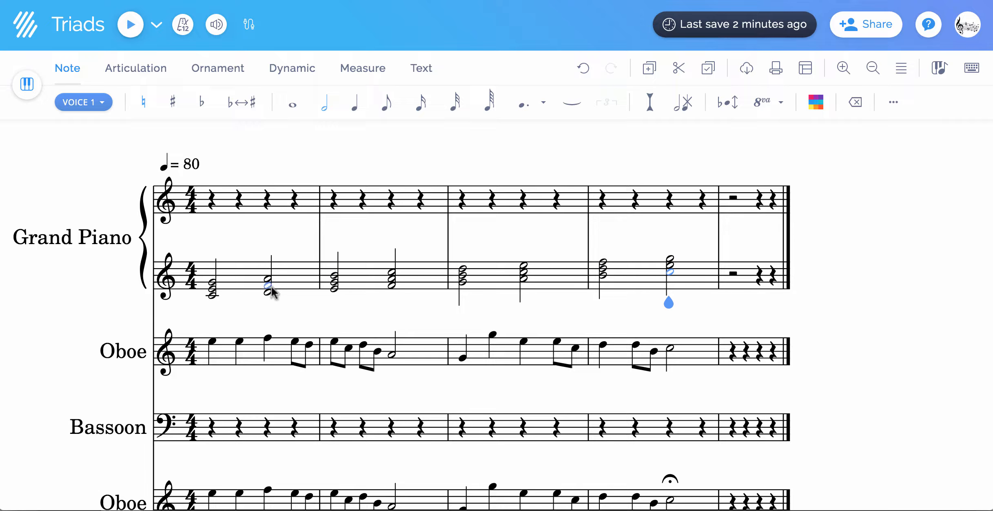
{"action": "left_click", "coordinate": [213, 299]}
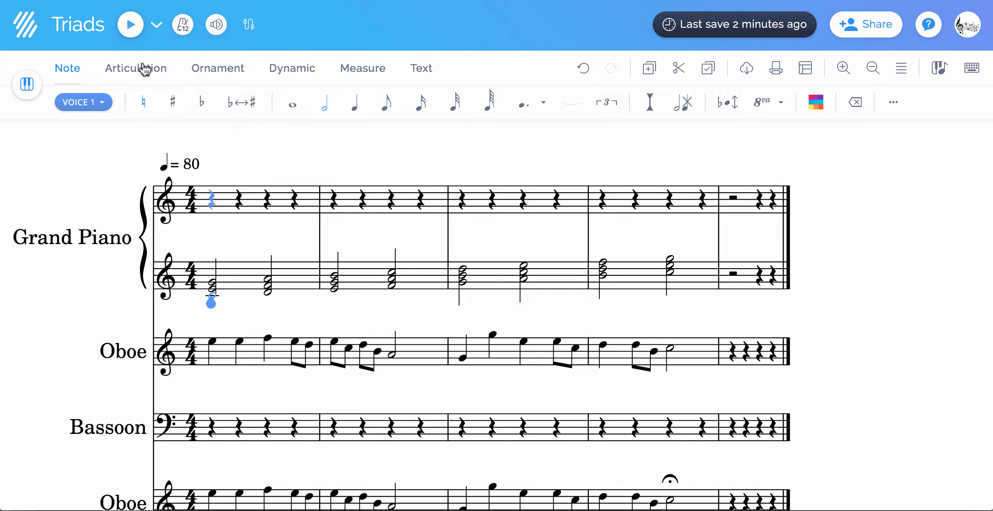
{"action": "left_click", "coordinate": [130, 25]}
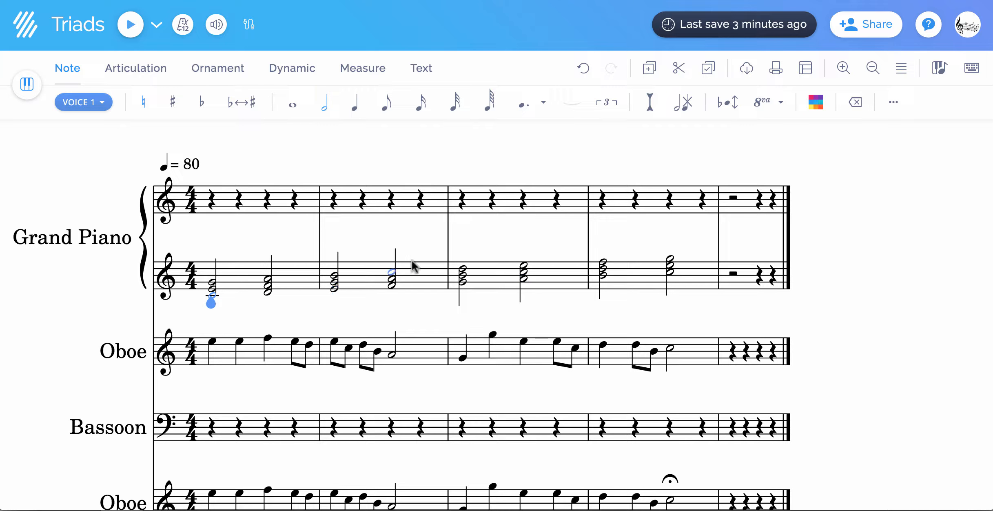
- Copy the four-measure melody from the first Oboe staff to the start of the upper Grand Piano staff
{"action": "left_click", "coordinate": [209, 293]}
{"action": "left_click_drag", "start_coordinate": [200, 324], "coordinate": [692, 355]}
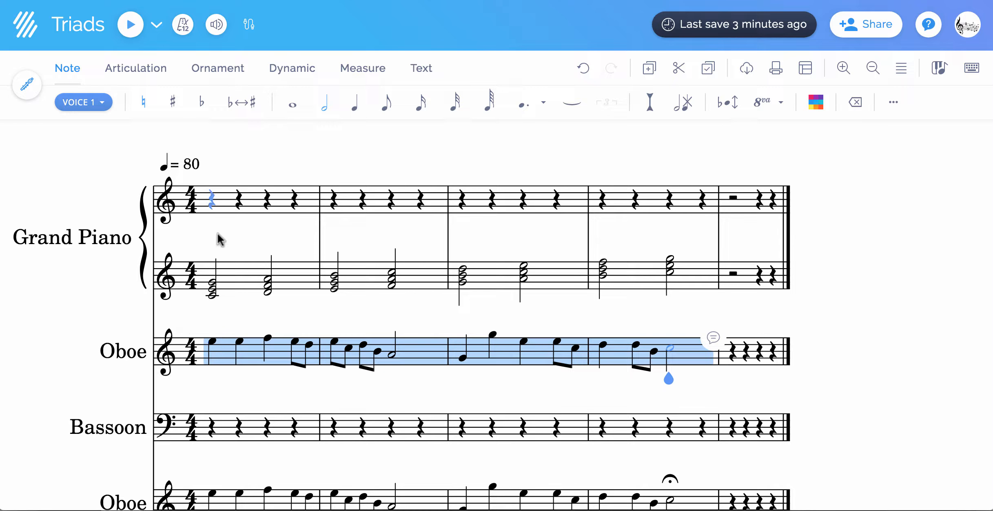
{"action": "left_click", "coordinate": [211, 219]}
{"action": "left_click", "coordinate": [210, 218]}
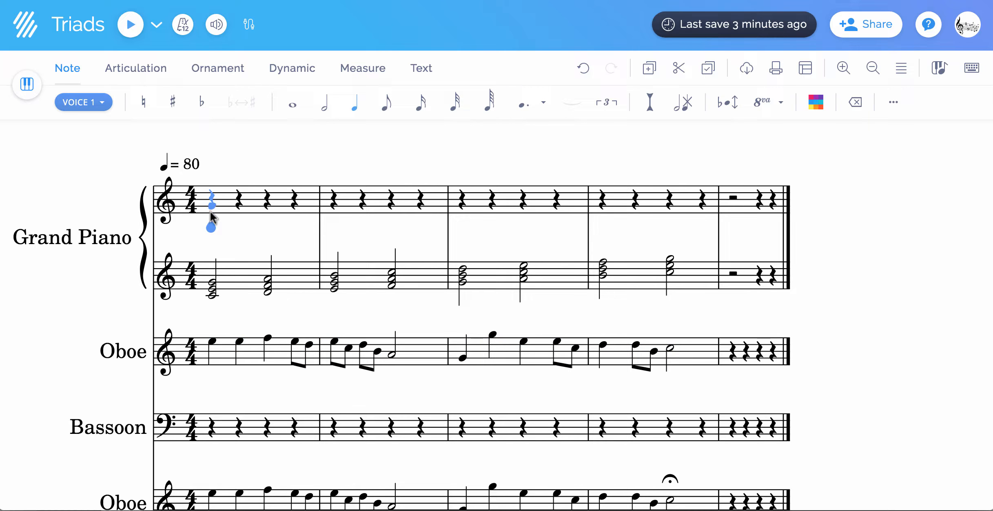
{"action": "key", "text": "ctrl+v"}
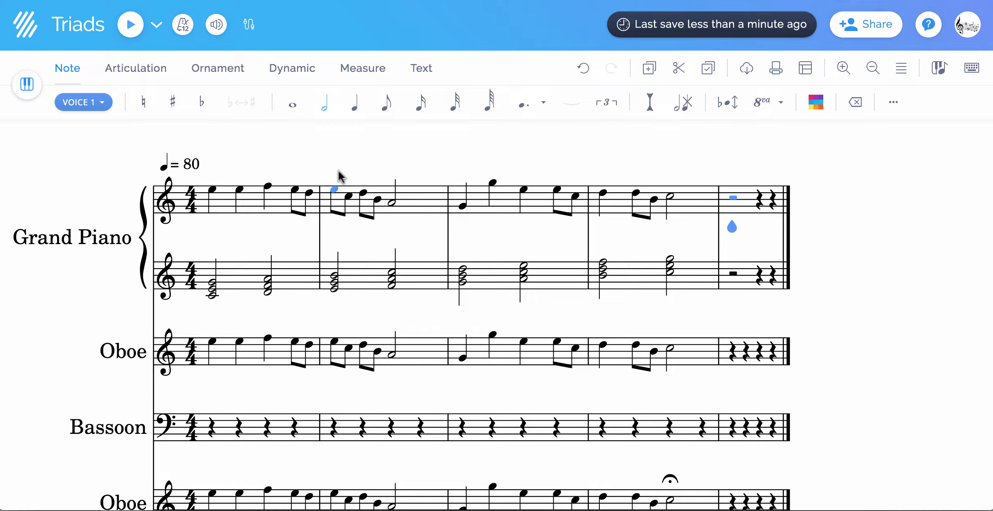
- Play the melody and triads together from the first note of the upper Grand Piano staff
{"action": "left_click", "coordinate": [213, 190]}
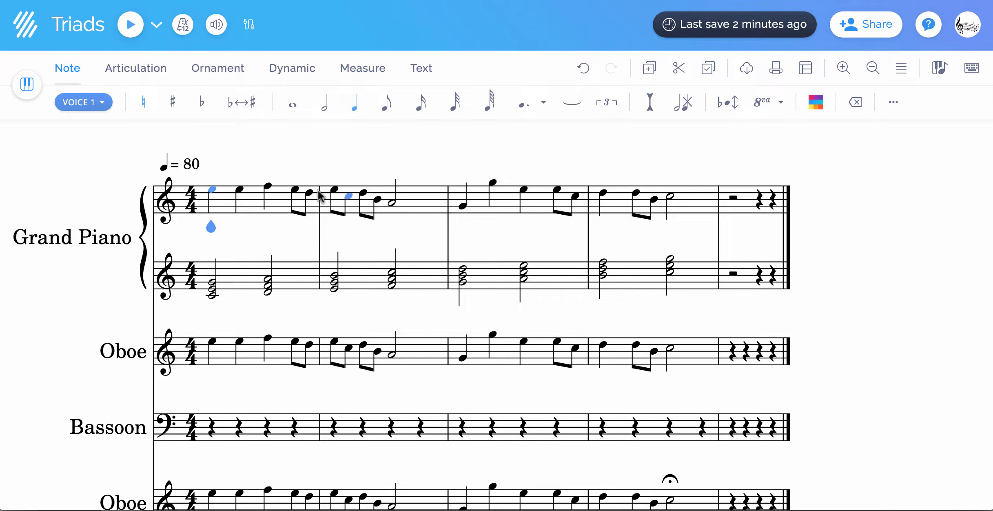
{"action": "left_click", "coordinate": [211, 189]}
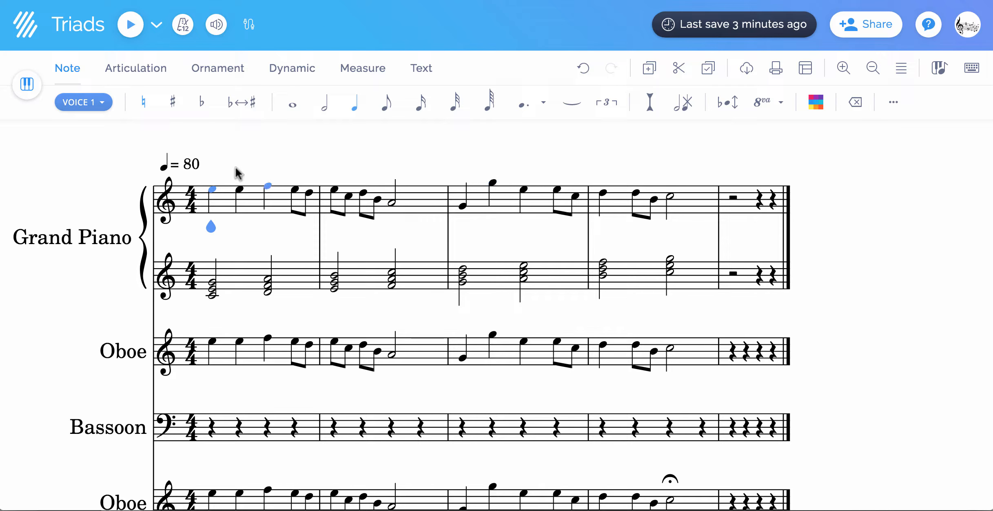
{"action": "left_click", "coordinate": [214, 194]}
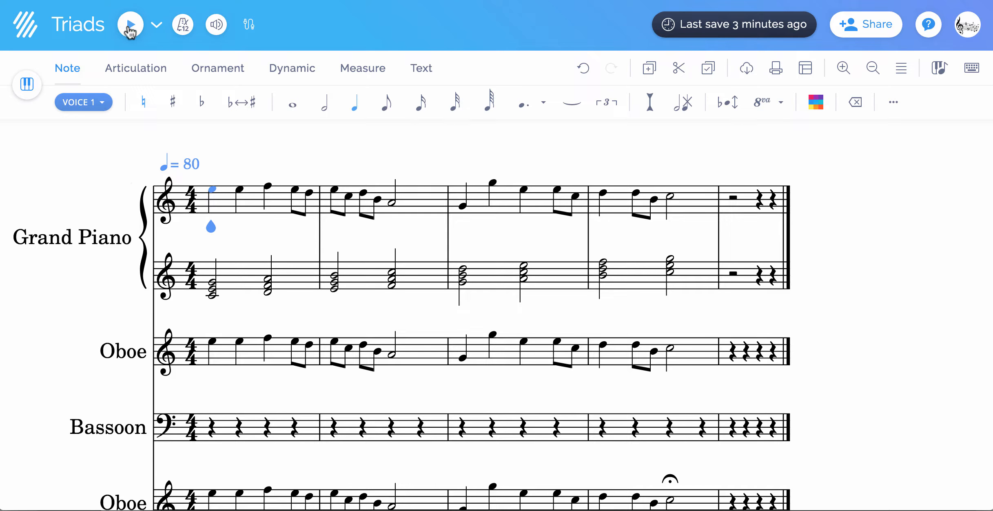
{"action": "left_click", "coordinate": [130, 25]}
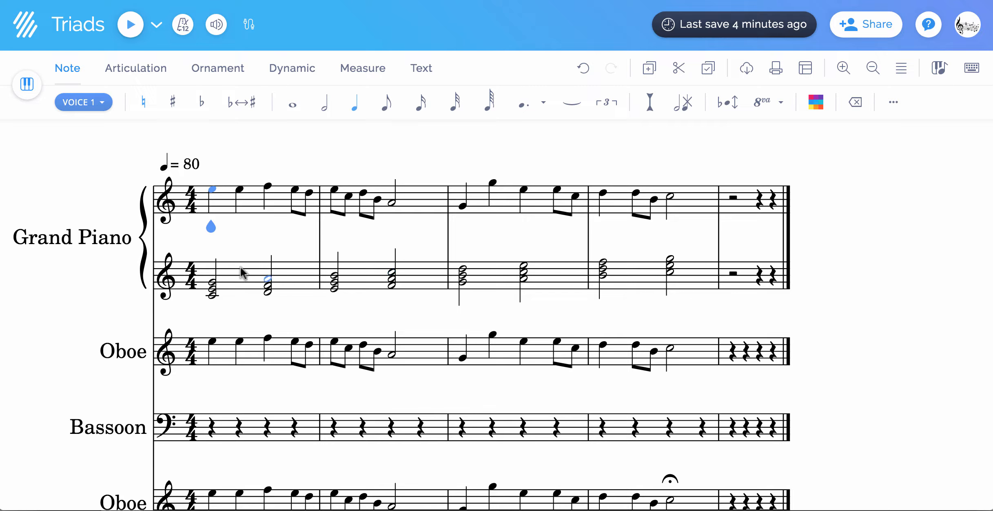
- Transpose the triads in measures 1–4 of the lower Grand Piano staff down by 1 octave
{"action": "left_click_drag", "start_coordinate": [206, 249], "coordinate": [677, 262]}
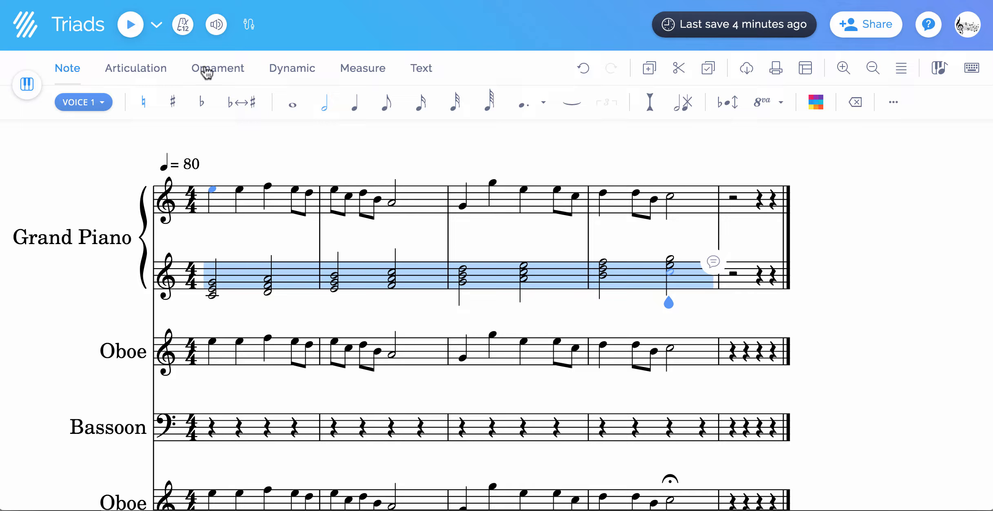
{"action": "left_click", "coordinate": [732, 101]}
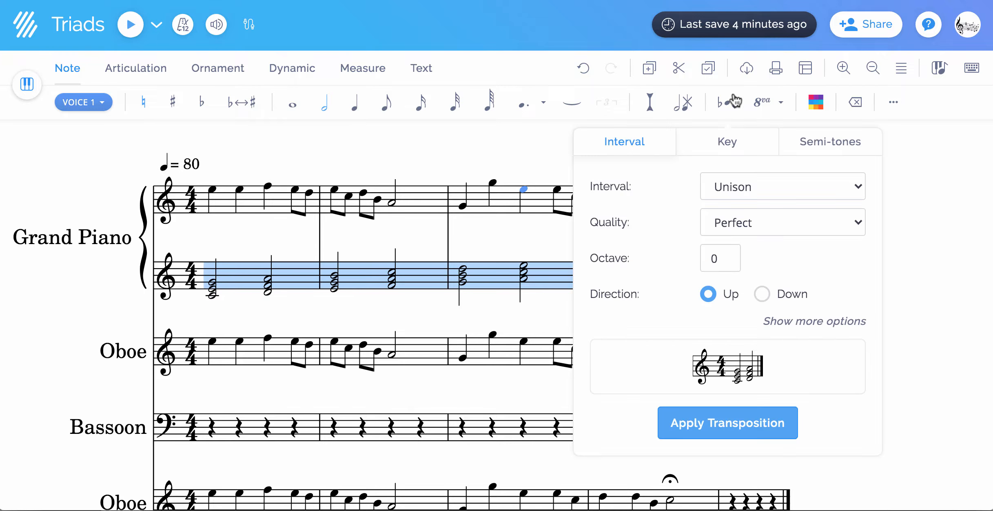
{"action": "left_click", "coordinate": [761, 294]}
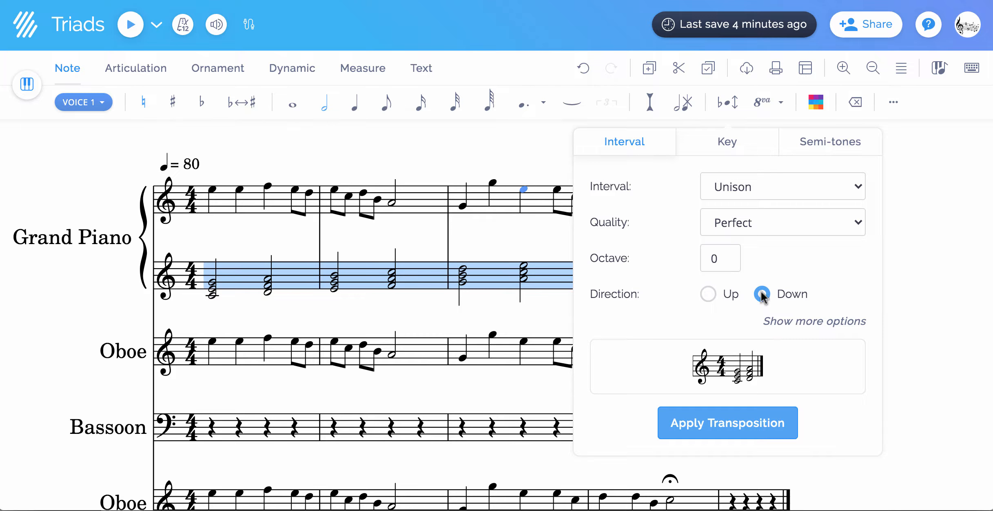
{"action": "left_click", "coordinate": [724, 255]}
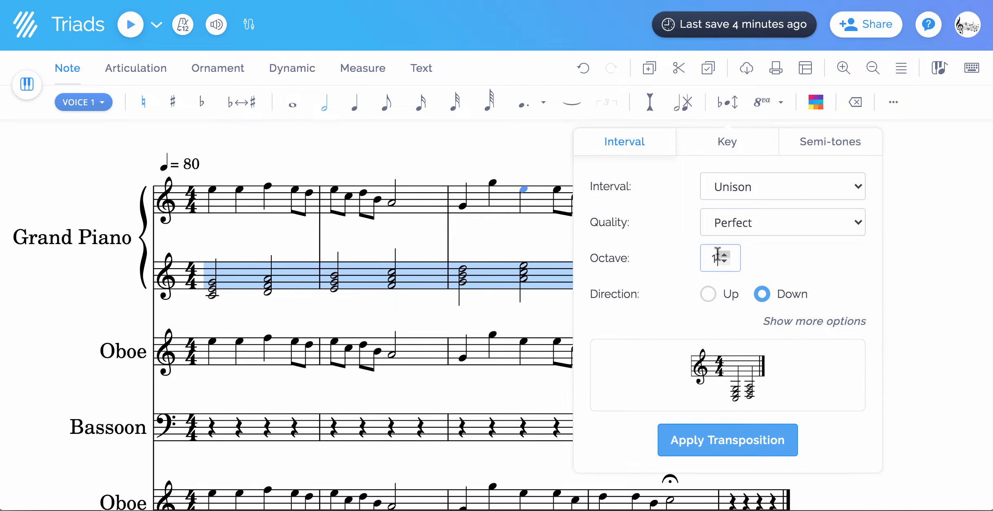
{"action": "left_click", "coordinate": [713, 259]}
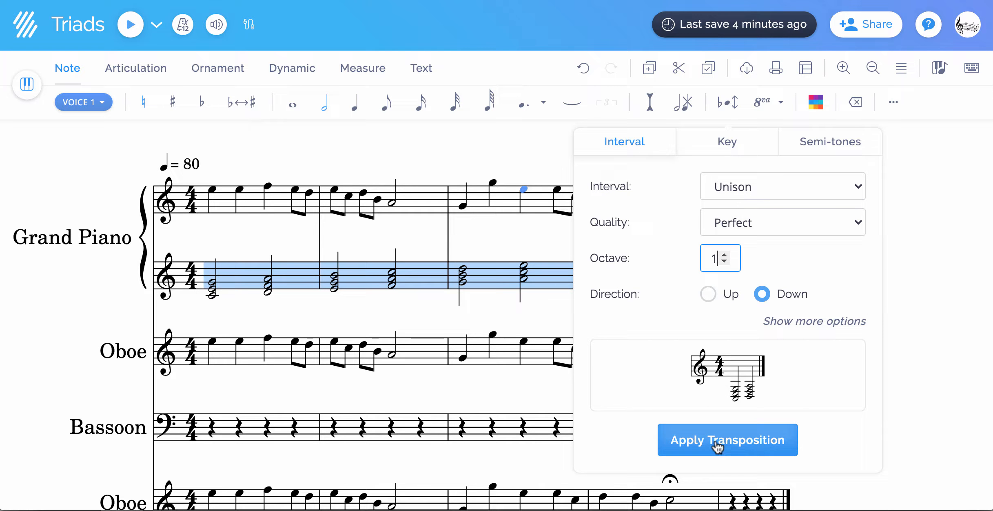
{"action": "left_click", "coordinate": [718, 441]}
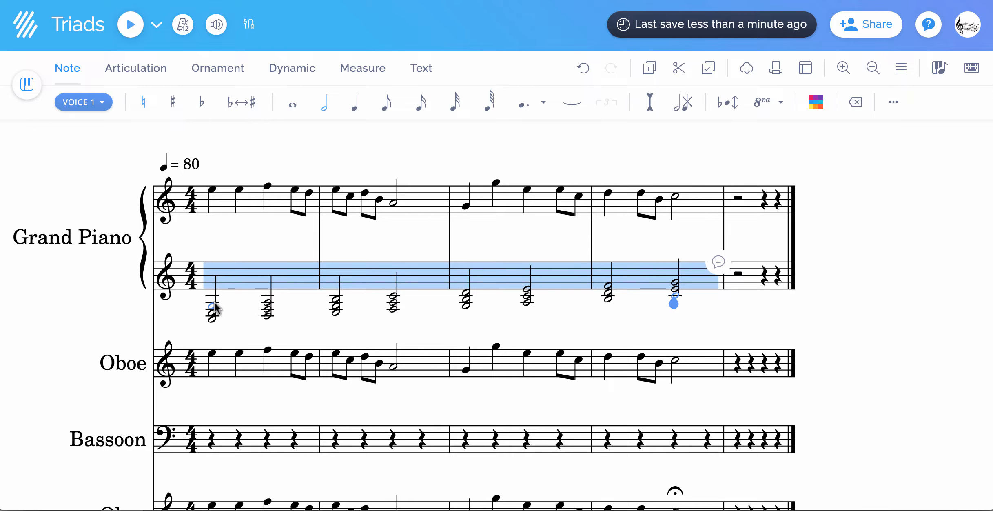
{"action": "key", "text": "Escape"}
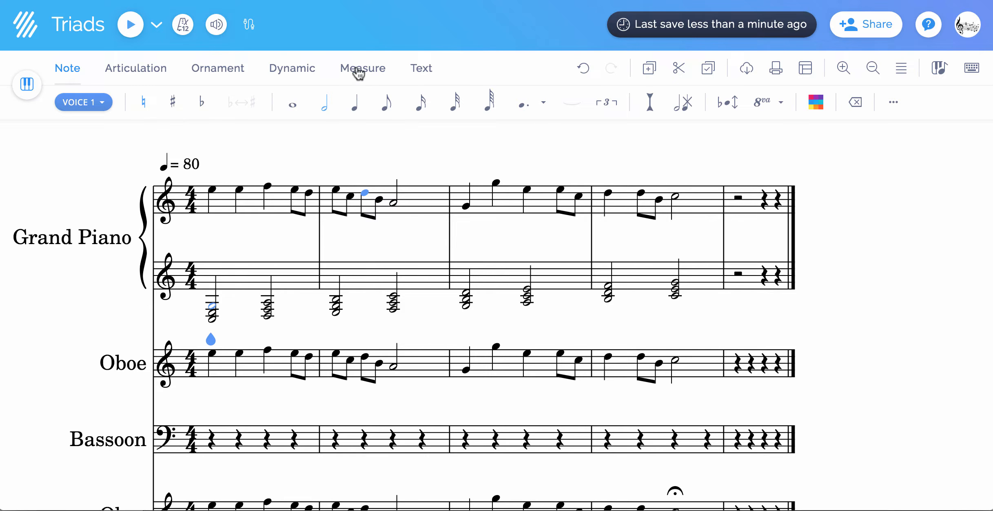
- Change the lower Grand Piano staff to a bass clef from measure 1
{"action": "left_click", "coordinate": [358, 73]}
{"action": "left_click", "coordinate": [254, 104]}
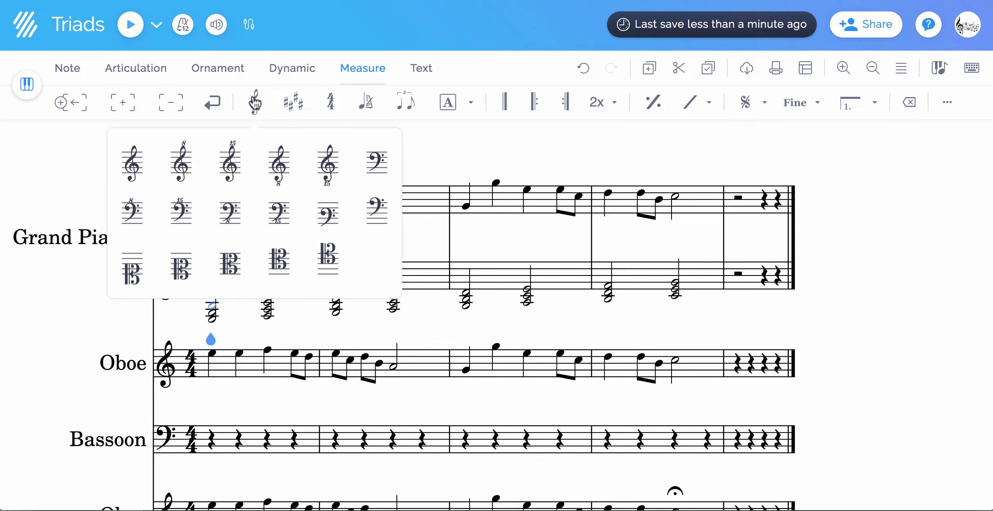
{"action": "left_click", "coordinate": [383, 163]}
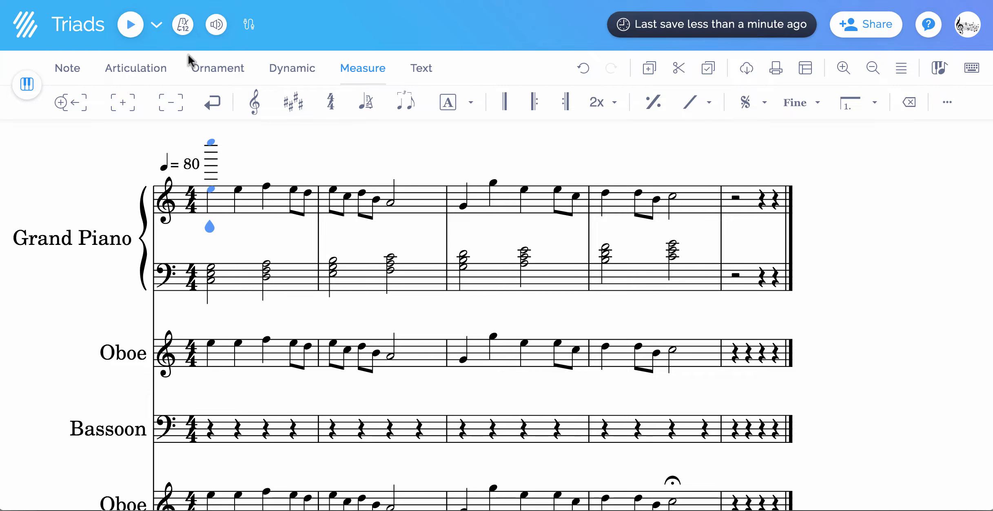
- Play back the score from the beginning and look over the instrument staves below the piano
{"action": "left_click", "coordinate": [130, 26]}
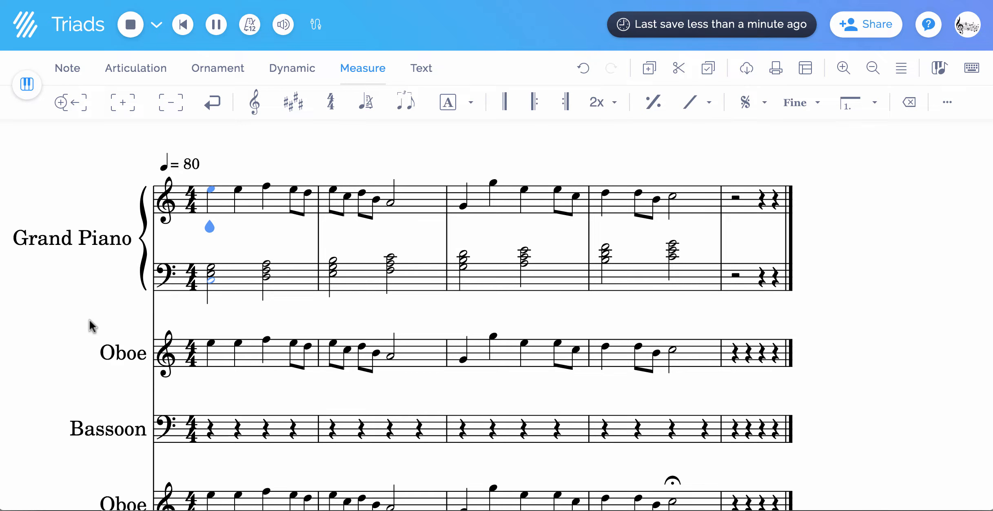
{"action": "scroll", "coordinate": [90, 326], "scroll_direction": "down", "scroll_amount": 2}
{"action": "scroll", "coordinate": [90, 326], "scroll_direction": "up", "scroll_amount": 1}
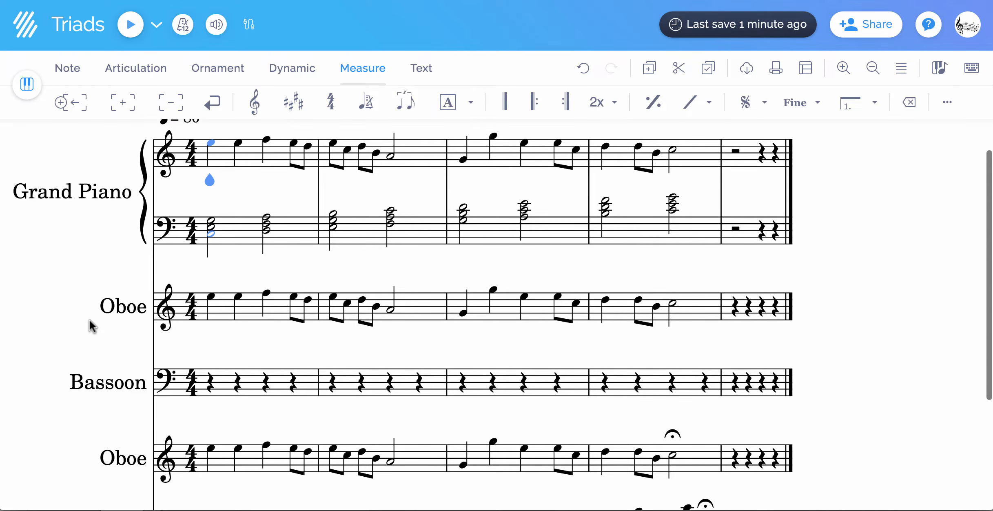
{"action": "scroll", "coordinate": [90, 326], "scroll_direction": "up", "scroll_amount": 2}
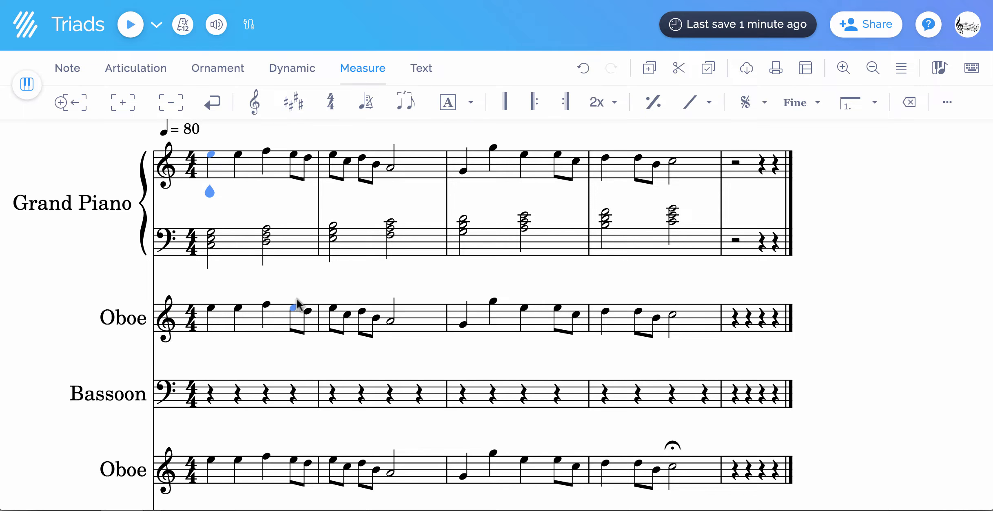
{"action": "scroll", "coordinate": [322, 305], "scroll_direction": "up", "scroll_amount": 3}
{"action": "left_click", "coordinate": [200, 172]}
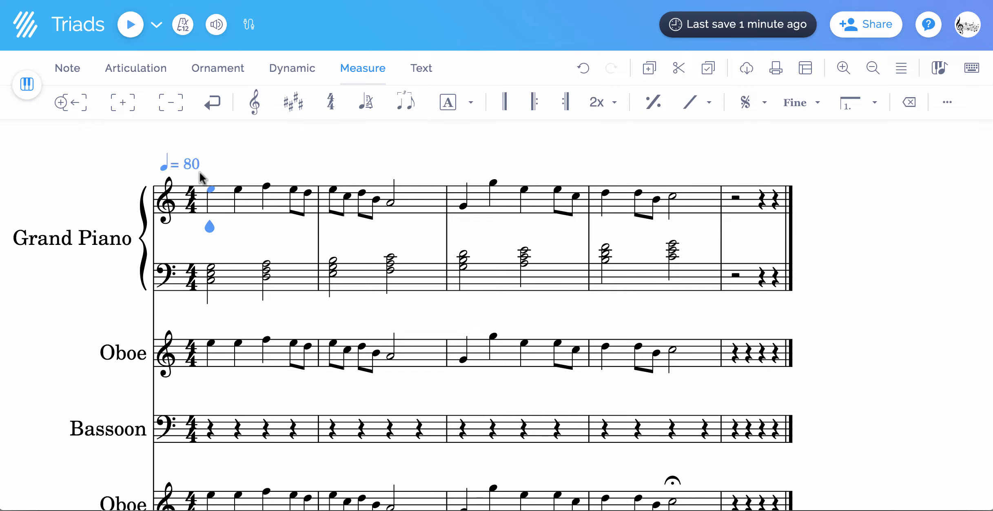
{"action": "left_click", "coordinate": [240, 157]}
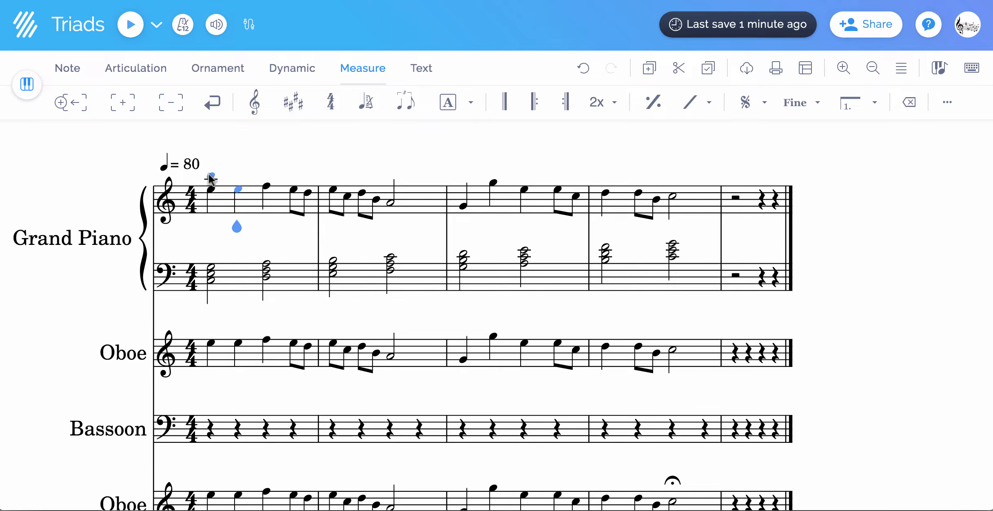
{"action": "left_click", "coordinate": [208, 176]}
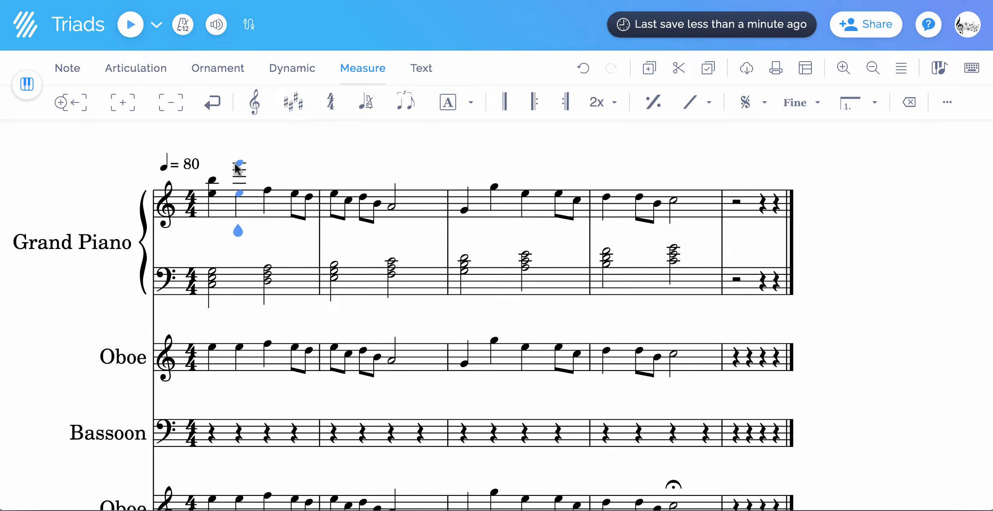
{"action": "key", "text": "ctrl+z"}
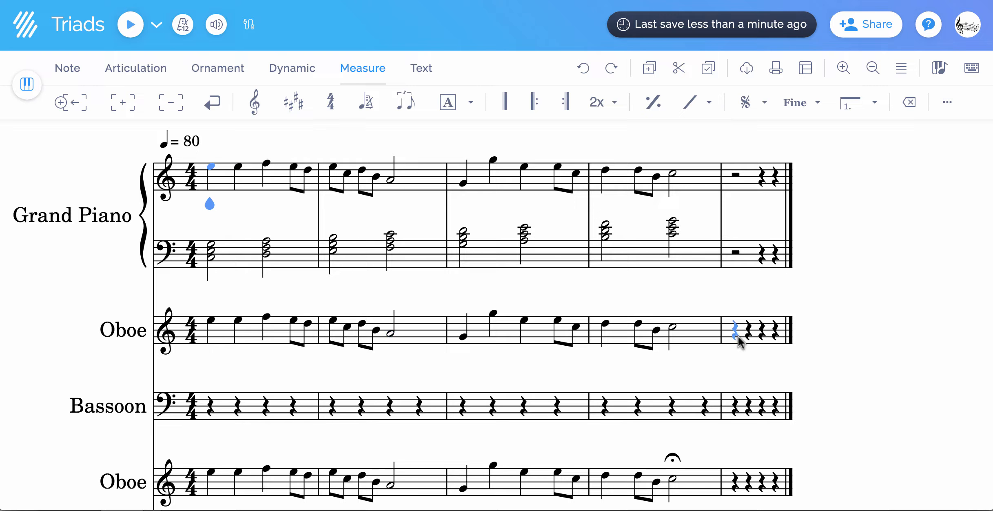
- Copy the triads in measures 1–4 of the lower Grand Piano staff into the first Bassoon staff, starting at measure 1
{"action": "left_click", "coordinate": [197, 227]}
{"action": "left_click_drag", "start_coordinate": [198, 231], "coordinate": [672, 252]}
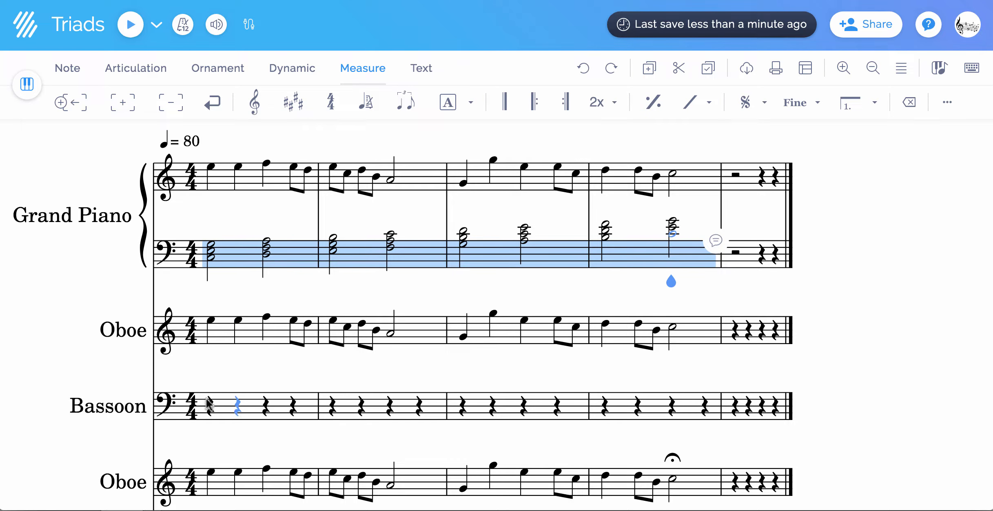
{"action": "left_click", "coordinate": [210, 432]}
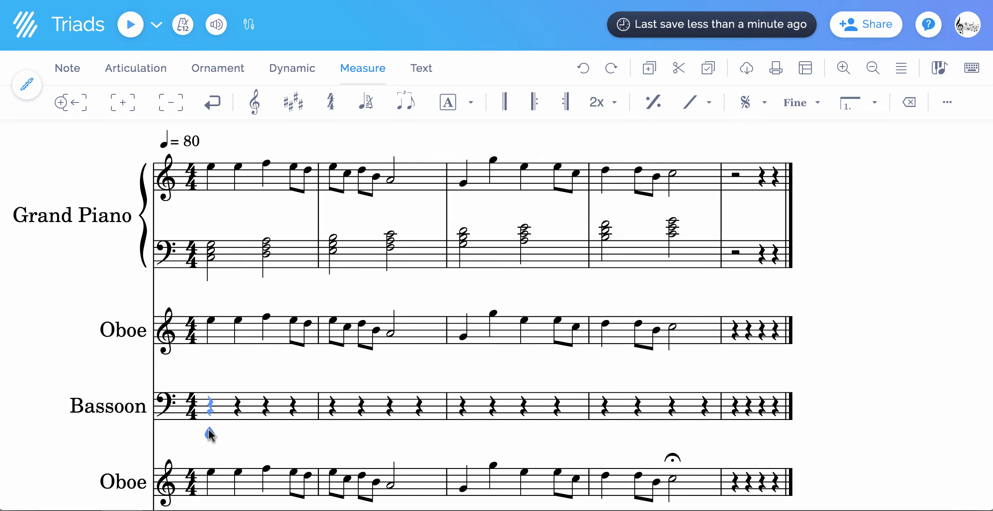
{"action": "key", "text": "ctrl+v"}
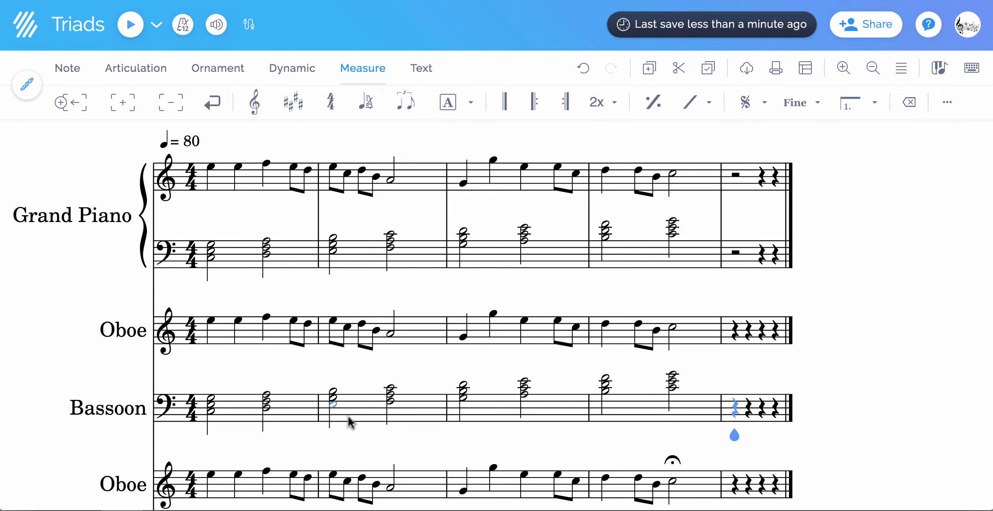
- Mute the Grand Piano and unmute the first Oboe and the first Bassoon for playback
{"action": "scroll", "coordinate": [318, 420], "scroll_direction": "down", "scroll_amount": 2}
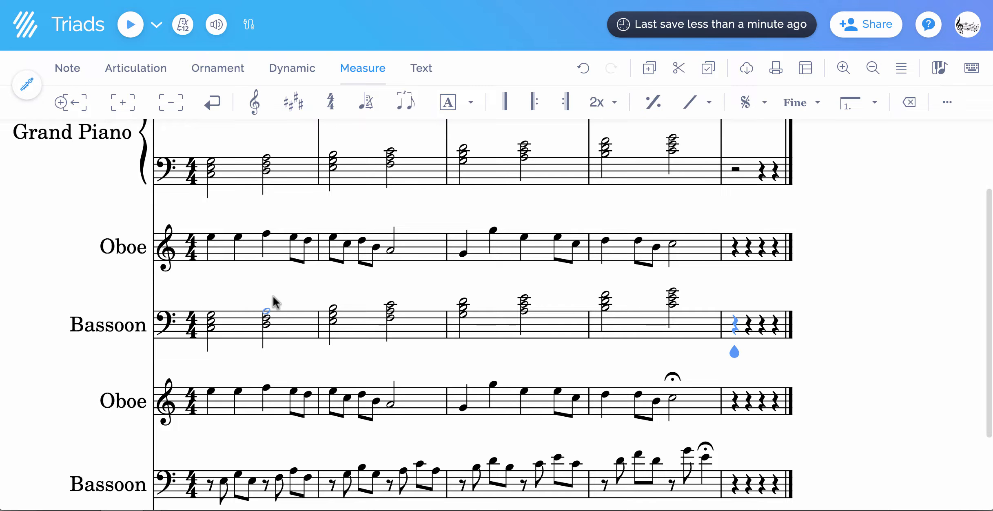
{"action": "scroll", "coordinate": [209, 295], "scroll_direction": "up", "scroll_amount": 1}
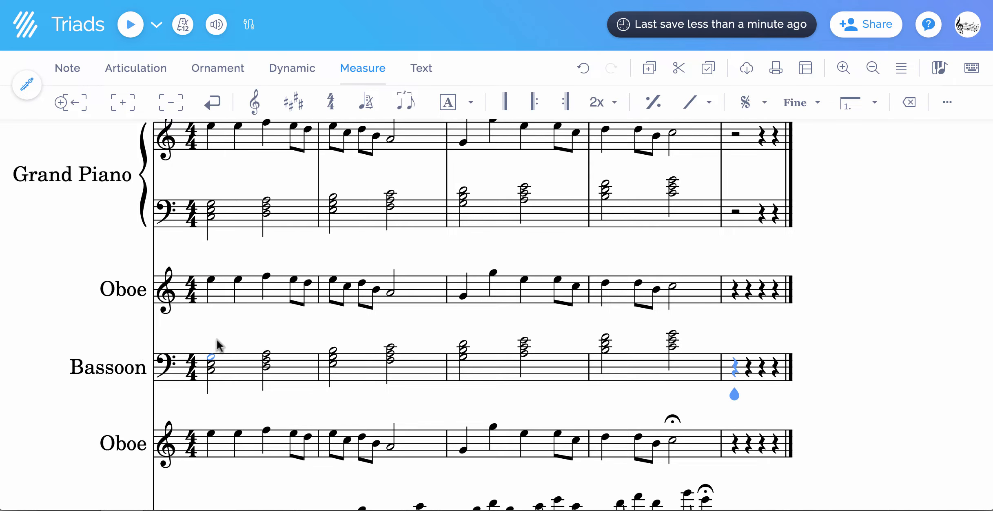
{"action": "left_click", "coordinate": [183, 25]}
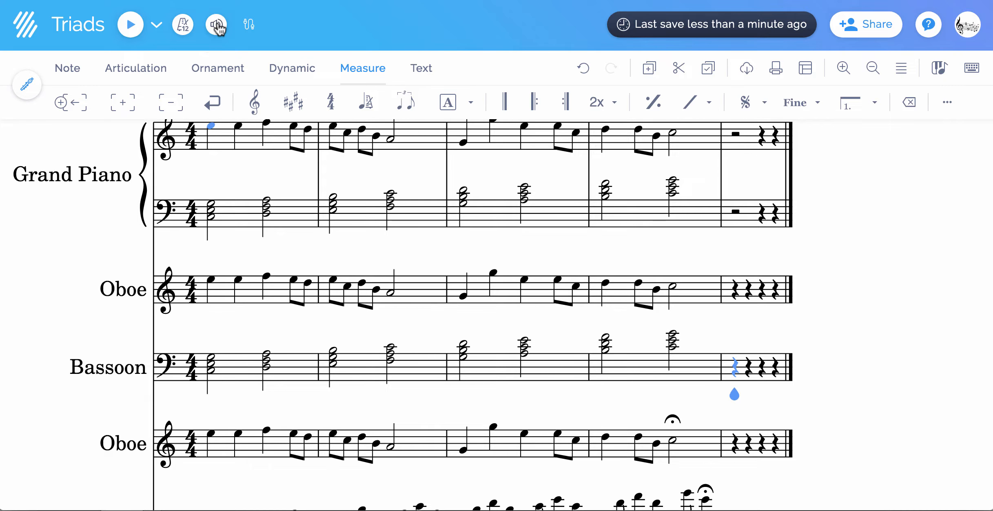
{"action": "left_click", "coordinate": [216, 25]}
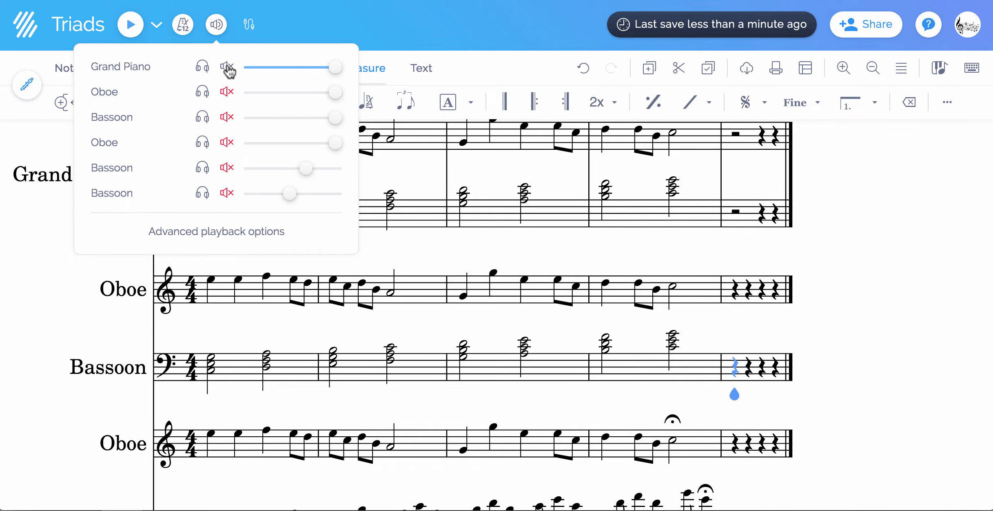
{"action": "left_click", "coordinate": [228, 68]}
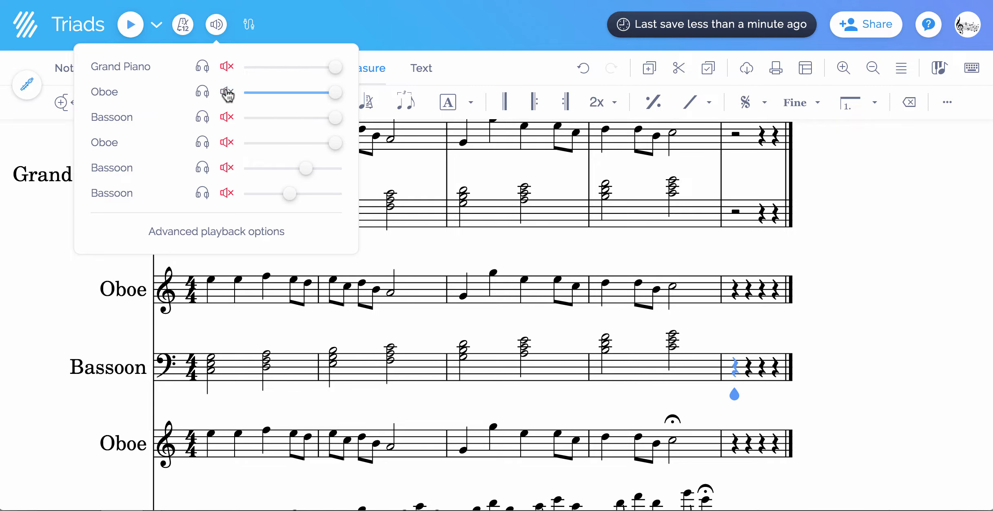
{"action": "left_click", "coordinate": [227, 118]}
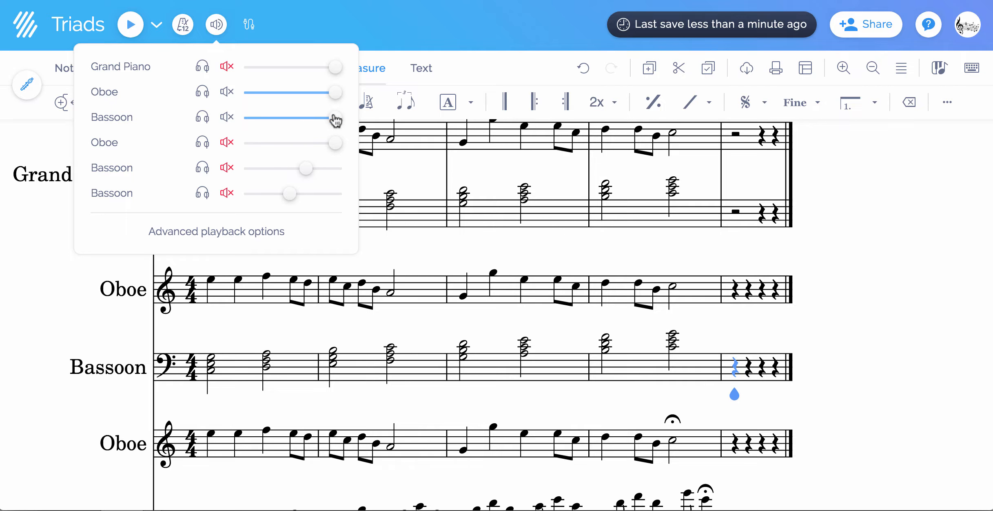
- Lower the first Bassoon's playback volume to roughly 60 percent and save the volume settings
{"action": "left_click_drag", "start_coordinate": [332, 118], "coordinate": [304, 120]}
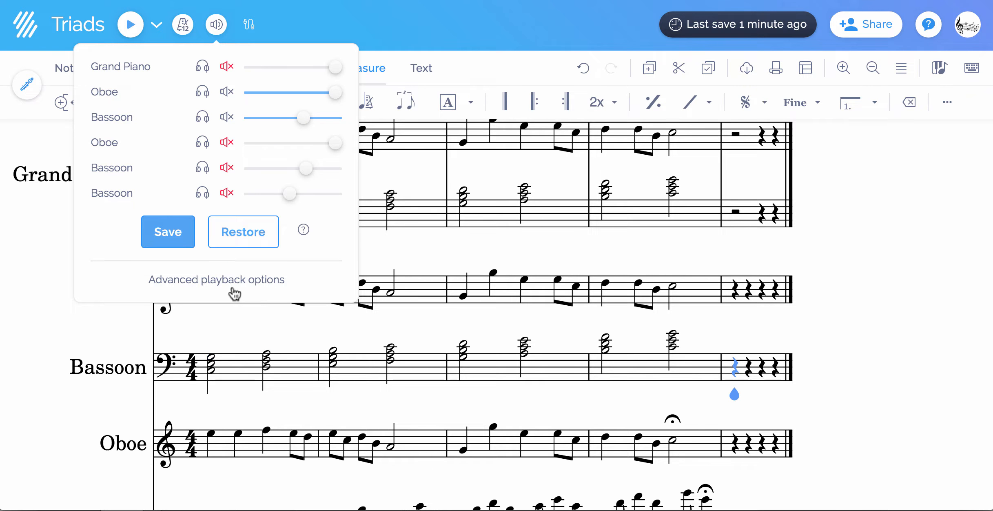
{"action": "left_click", "coordinate": [163, 235]}
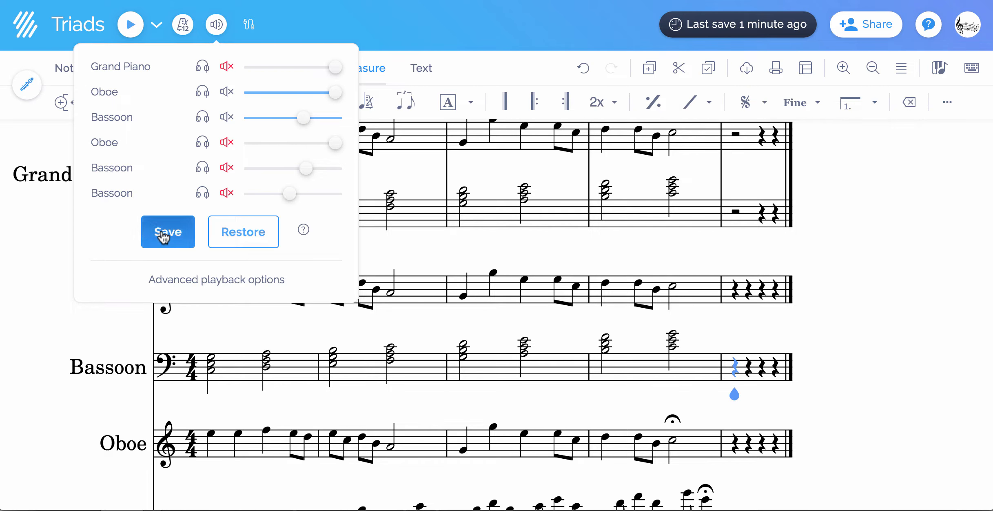
{"action": "left_click", "coordinate": [79, 311]}
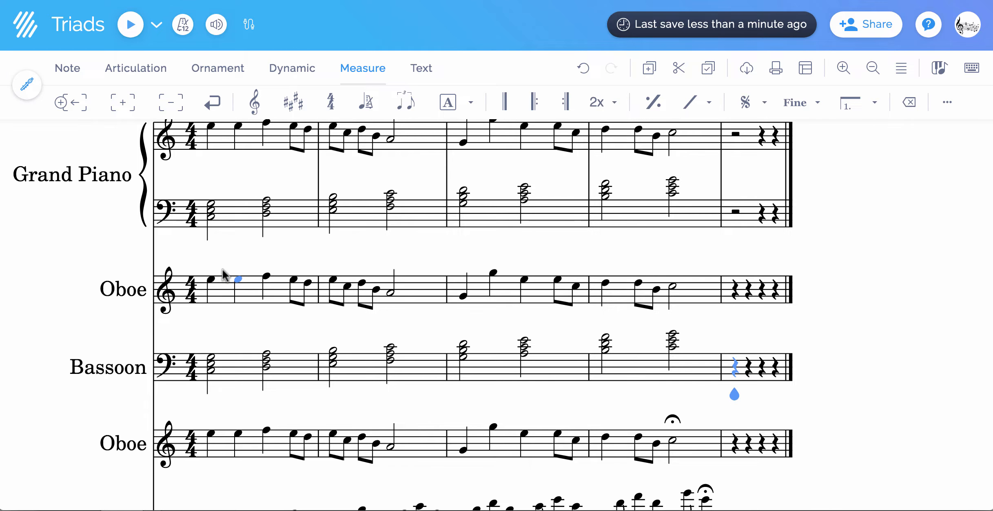
- Play the first Oboe melody with the Bassoon triads from measure 1 and look over the parts below
{"action": "scroll", "coordinate": [196, 326], "scroll_direction": "down", "scroll_amount": 2}
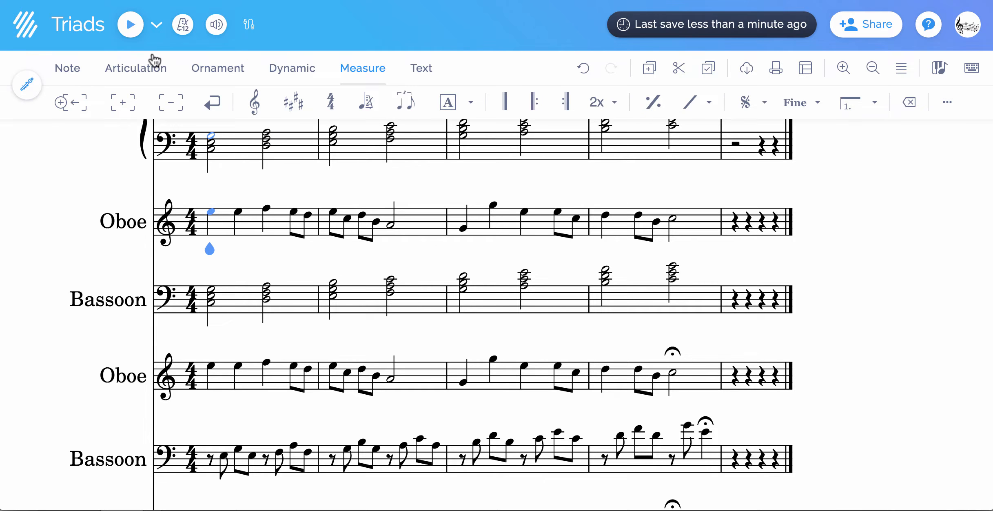
{"action": "left_click", "coordinate": [130, 25]}
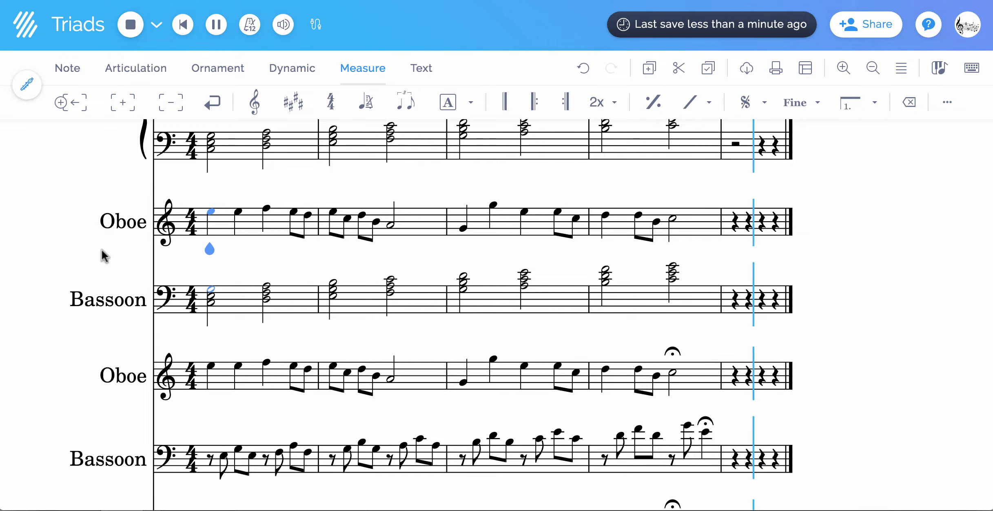
{"action": "scroll", "coordinate": [82, 365], "scroll_direction": "down", "scroll_amount": 1}
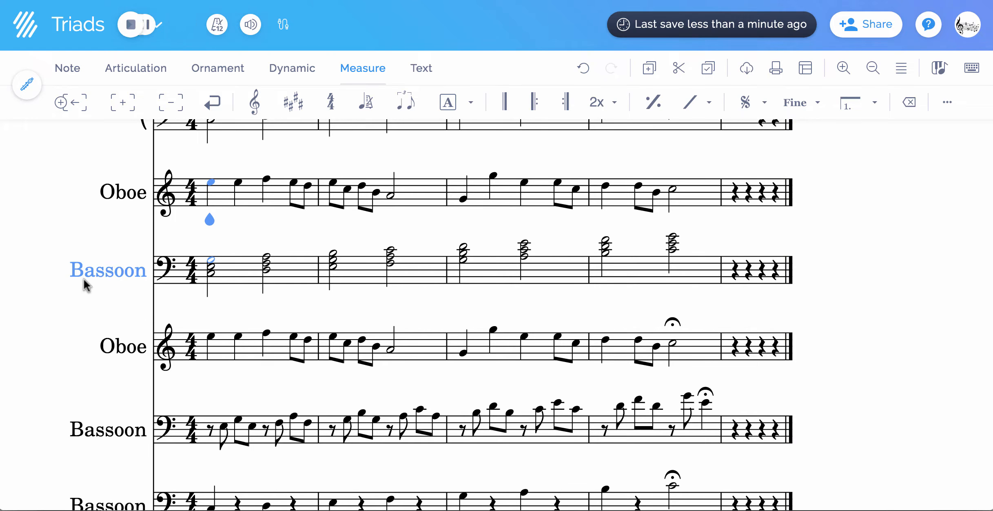
{"action": "scroll", "coordinate": [84, 279], "scroll_direction": "up", "scroll_amount": 1}
{"action": "scroll", "coordinate": [84, 278], "scroll_direction": "up", "scroll_amount": 1}
{"action": "scroll", "coordinate": [83, 279], "scroll_direction": "down", "scroll_amount": 1}
{"action": "scroll", "coordinate": [83, 278], "scroll_direction": "up", "scroll_amount": 1}
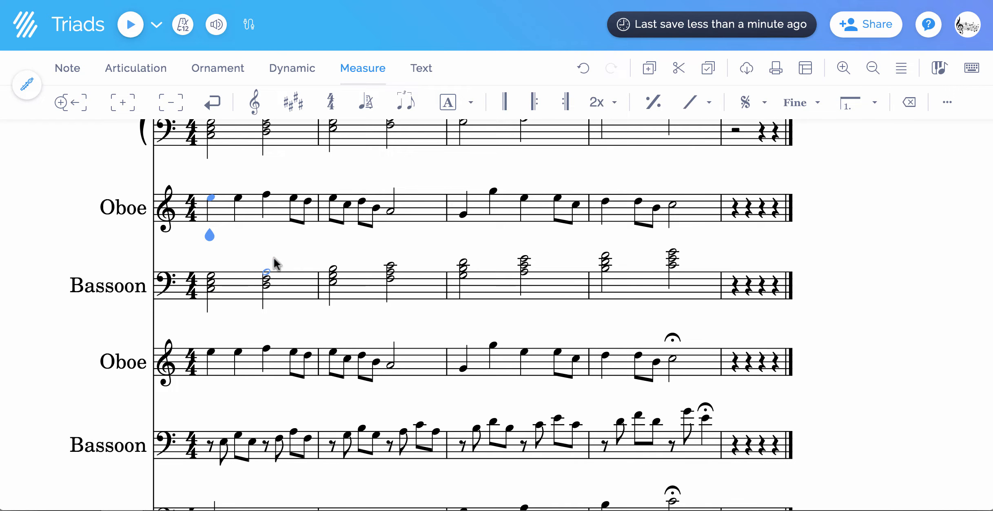
- Mute the first Oboe and first Bassoon, keep the Grand Piano muted, and unmute the second Oboe and the last two Bassoons
{"action": "scroll", "coordinate": [361, 363], "scroll_direction": "down", "scroll_amount": 2}
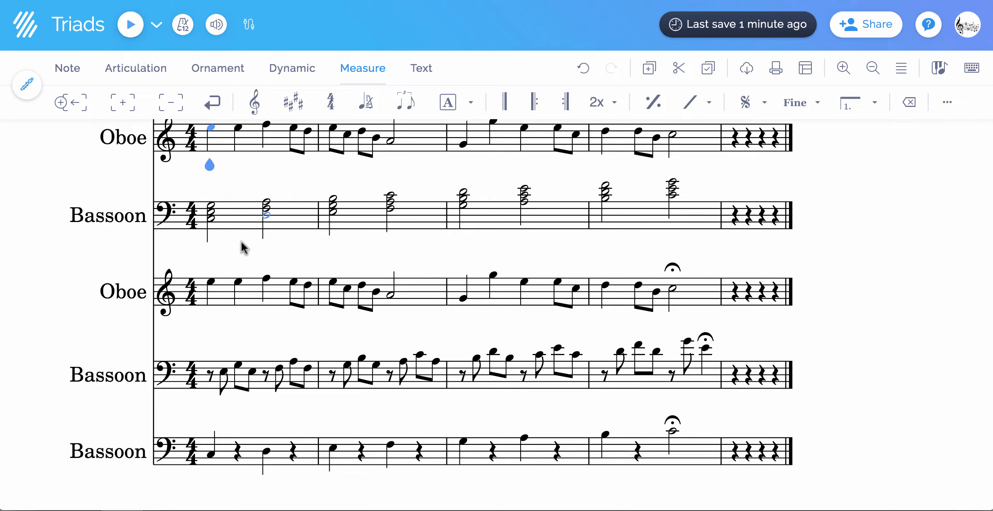
{"action": "left_click", "coordinate": [216, 26]}
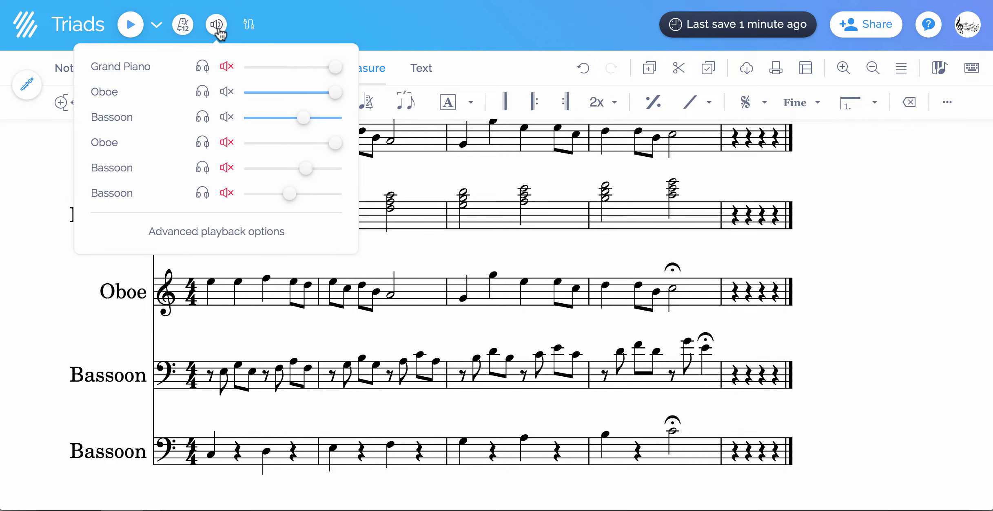
{"action": "left_click", "coordinate": [227, 67]}
{"action": "left_click", "coordinate": [227, 92]}
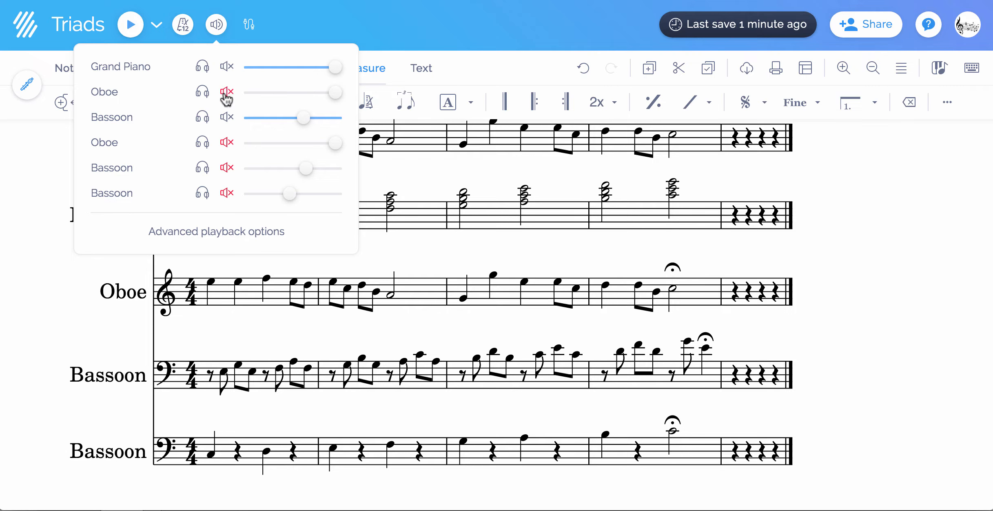
{"action": "left_click", "coordinate": [227, 119]}
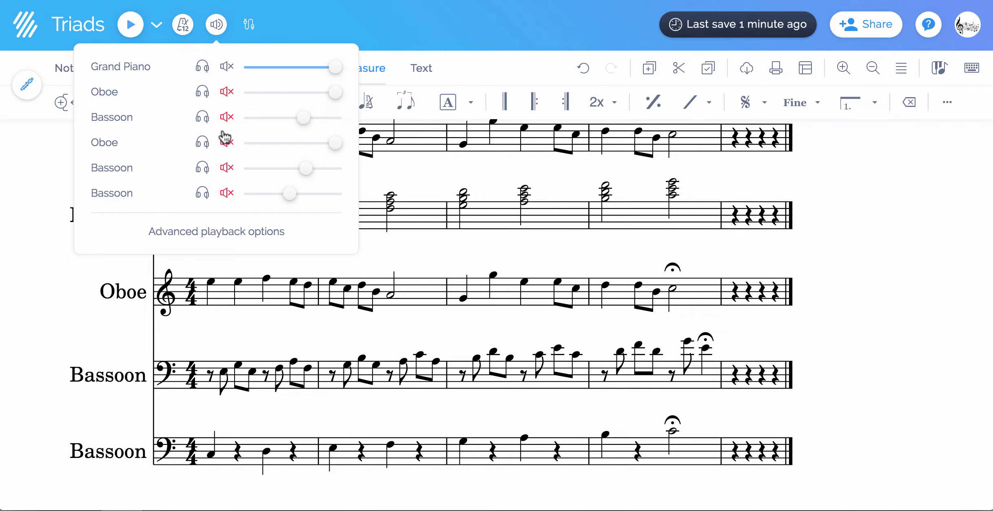
{"action": "left_click", "coordinate": [226, 67]}
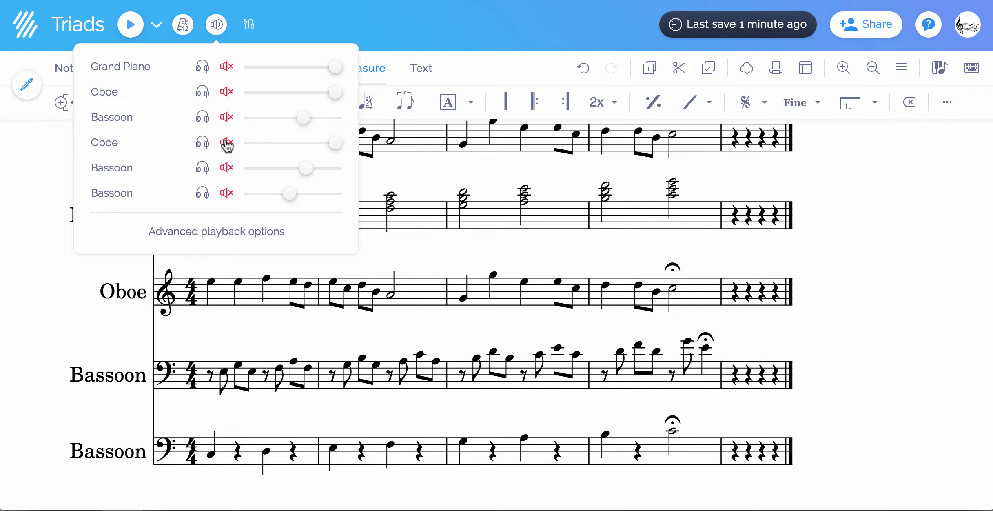
{"action": "left_click", "coordinate": [226, 143]}
{"action": "left_click", "coordinate": [227, 167]}
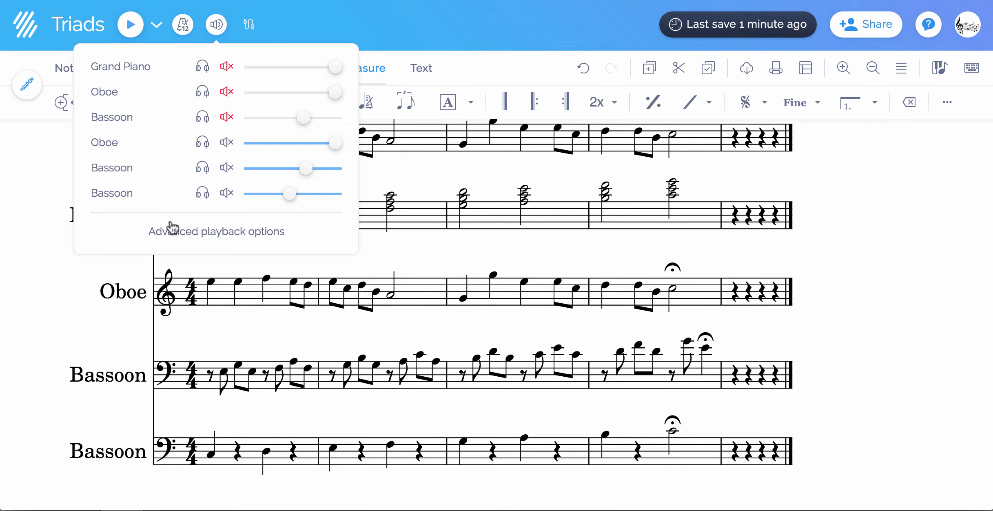
{"action": "left_click", "coordinate": [71, 289]}
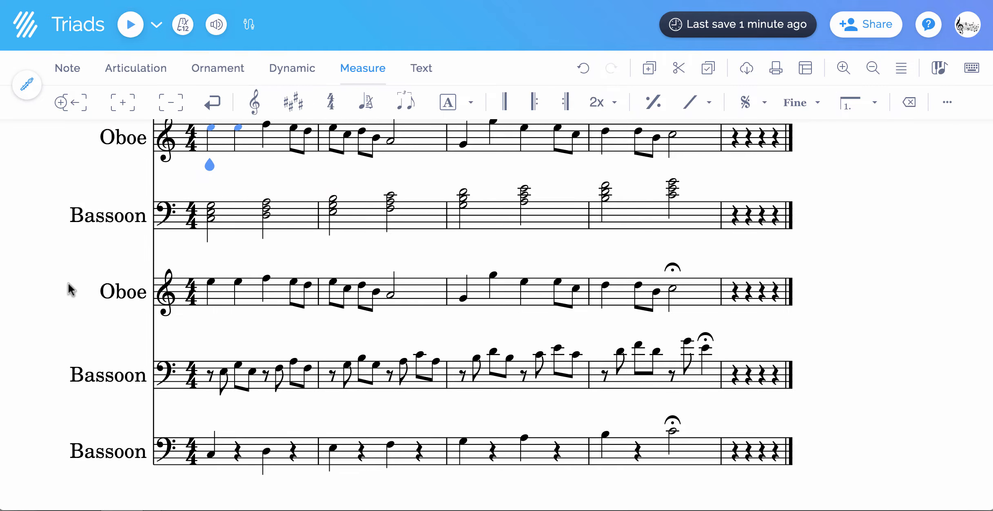
- Play the second Oboe and the two lower Bassoon parts from the Oboe's first note and compare them with the staves above
{"action": "left_click", "coordinate": [211, 282]}
{"action": "left_click", "coordinate": [129, 28]}
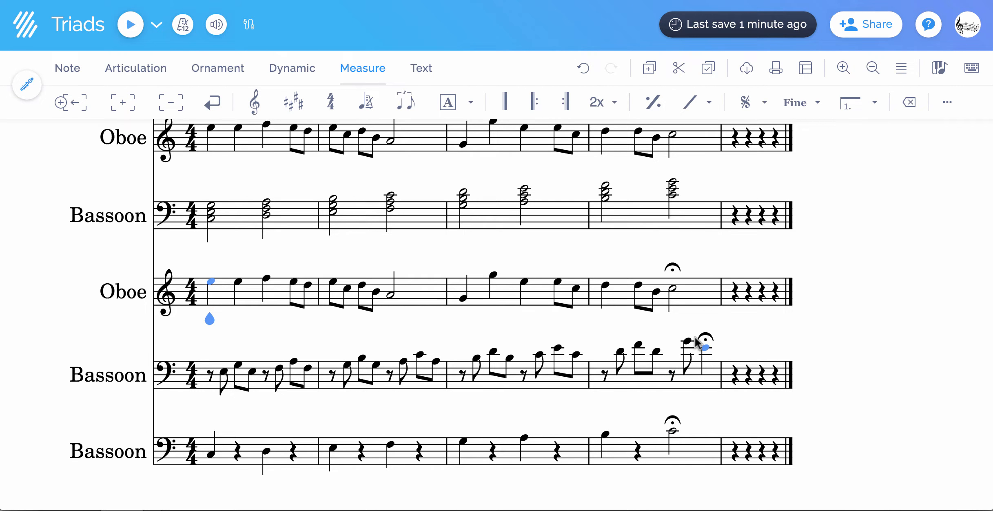
{"action": "scroll", "coordinate": [251, 257], "scroll_direction": "up", "scroll_amount": 5}
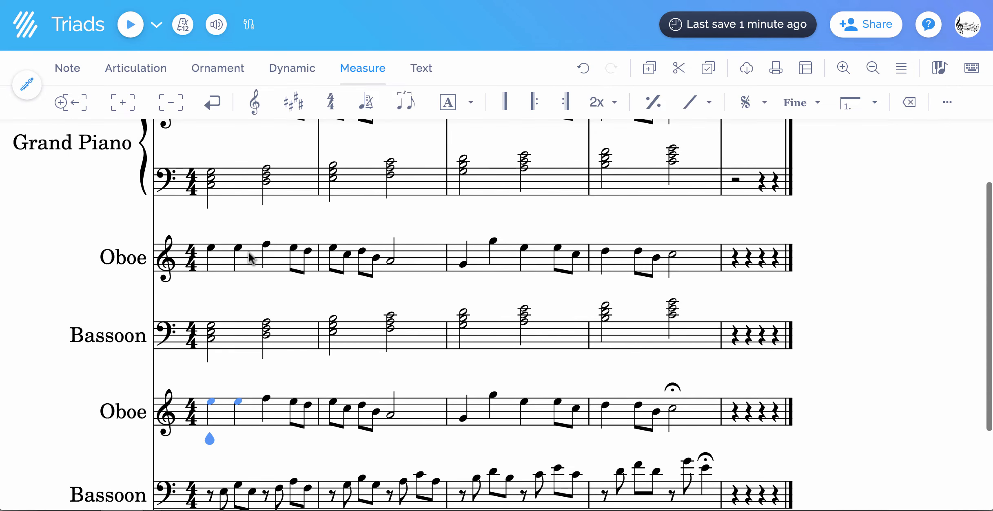
{"action": "scroll", "coordinate": [250, 257], "scroll_direction": "down", "scroll_amount": 2}
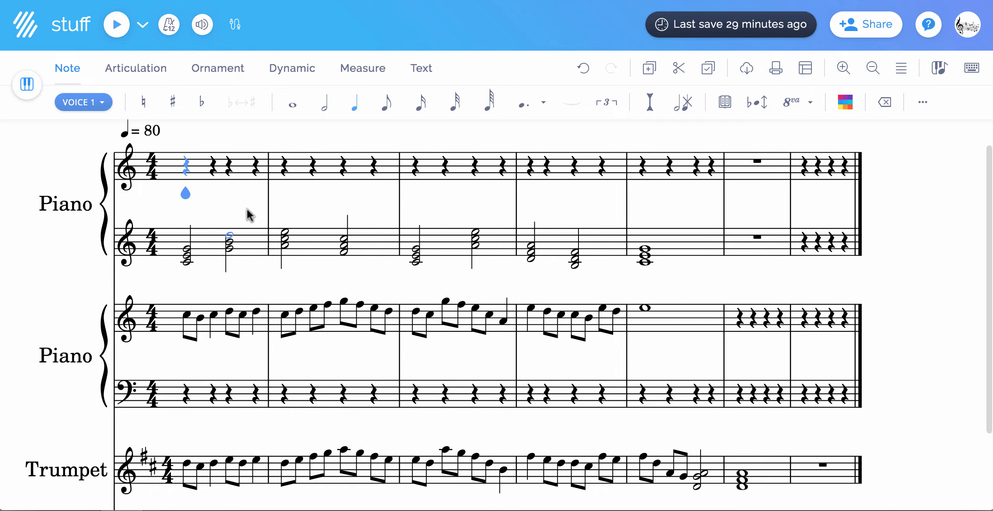
- Examine the triads in measures 1–5 of the first Piano's lower staff in the score named stuff, starting from the first chord
{"action": "left_click", "coordinate": [187, 262]}
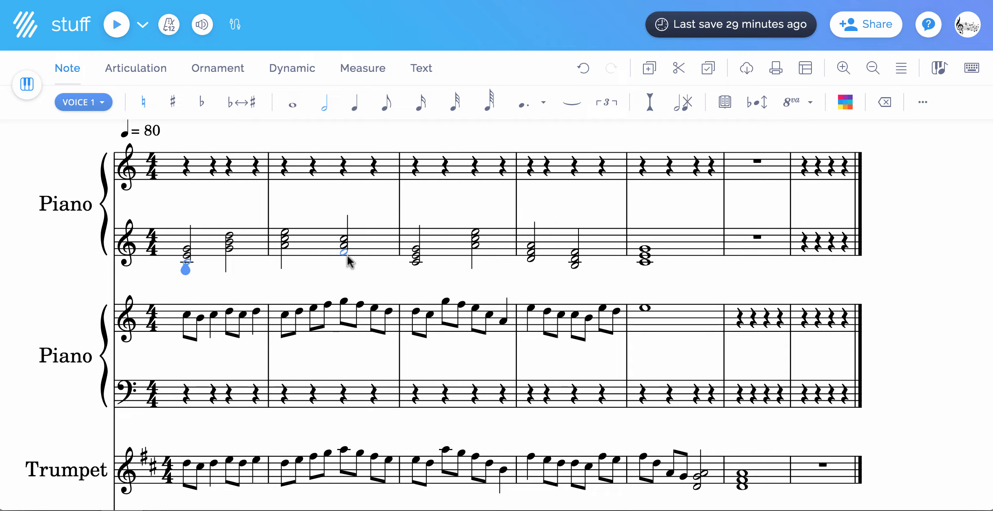
{"action": "left_click", "coordinate": [431, 259]}
{"action": "left_click", "coordinate": [536, 268]}
{"action": "left_click", "coordinate": [574, 265]}
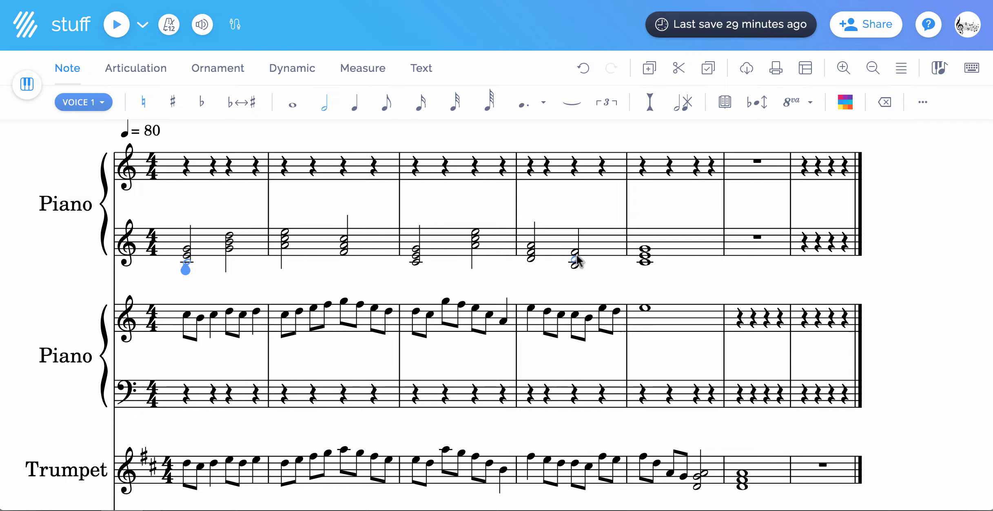
{"action": "left_click", "coordinate": [648, 255]}
- Mute the second Piano and the Trumpet for playback, leaving the first Piano audible
{"action": "left_click", "coordinate": [202, 25]}
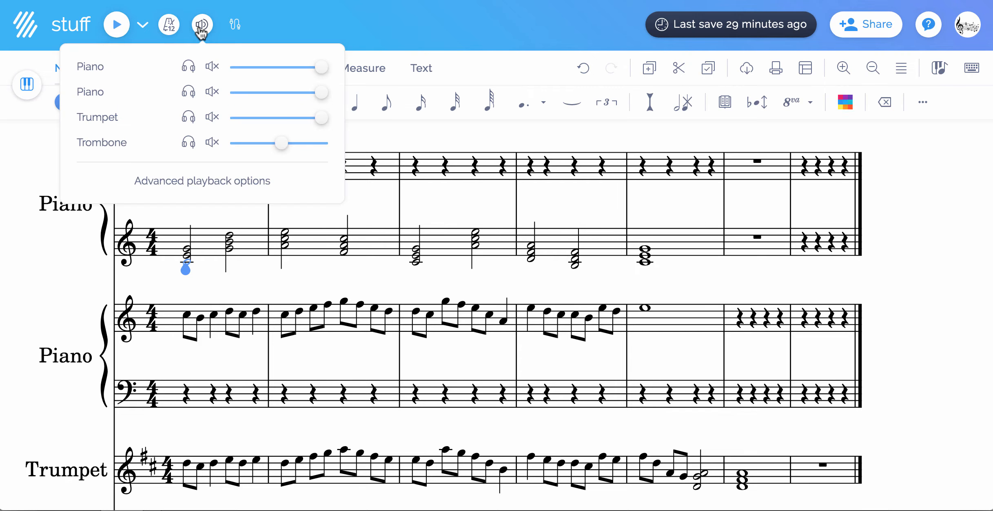
{"action": "left_click", "coordinate": [212, 92]}
{"action": "left_click", "coordinate": [212, 116]}
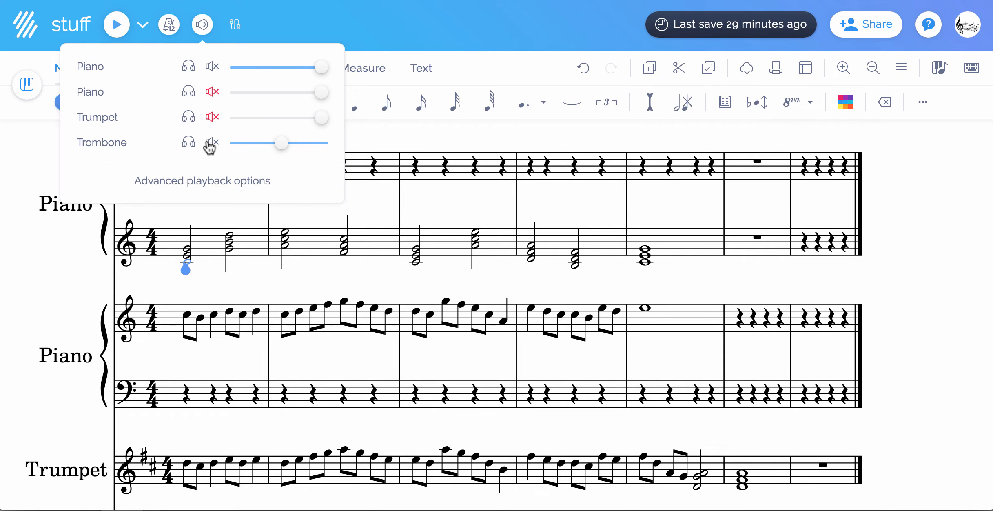
{"action": "left_click", "coordinate": [51, 264]}
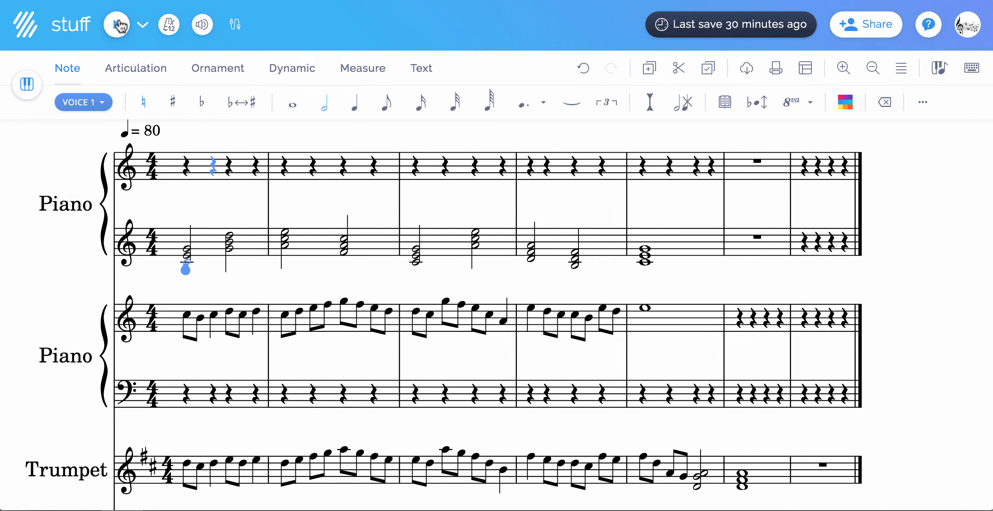
- Play the first Piano's triads from measure 1 and look over the staves below
{"action": "left_click", "coordinate": [117, 25]}
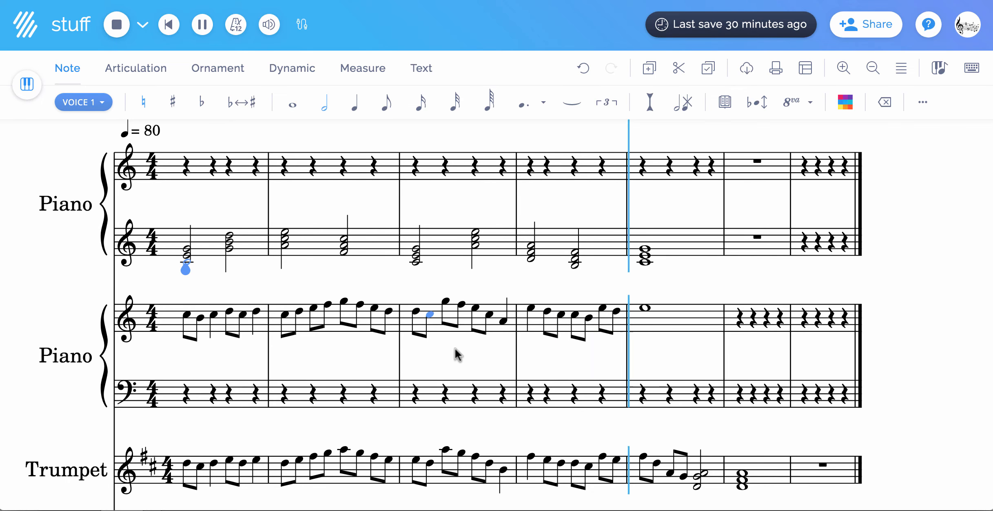
{"action": "scroll", "coordinate": [649, 286], "scroll_direction": "down", "scroll_amount": 2}
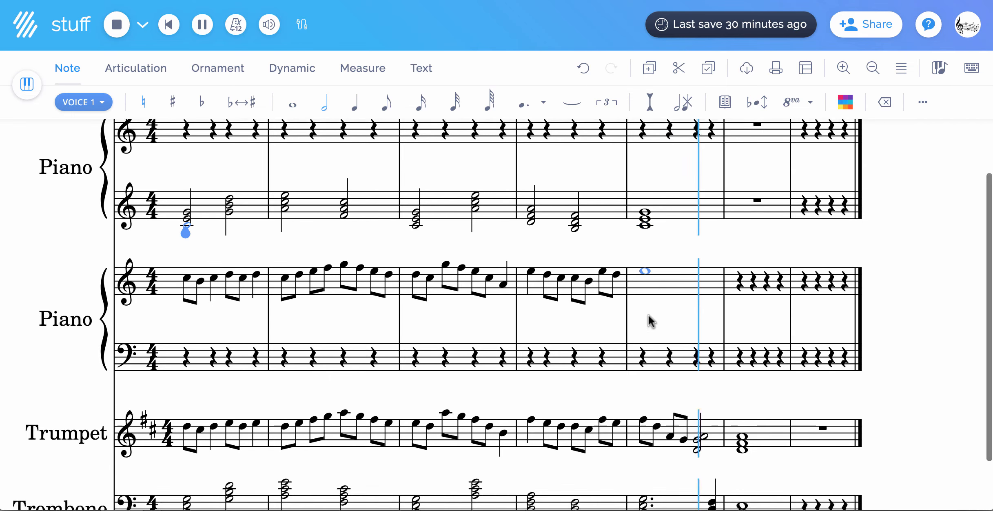
{"action": "scroll", "coordinate": [651, 321], "scroll_direction": "down", "scroll_amount": 1}
{"action": "scroll", "coordinate": [652, 321], "scroll_direction": "up", "scroll_amount": 1}
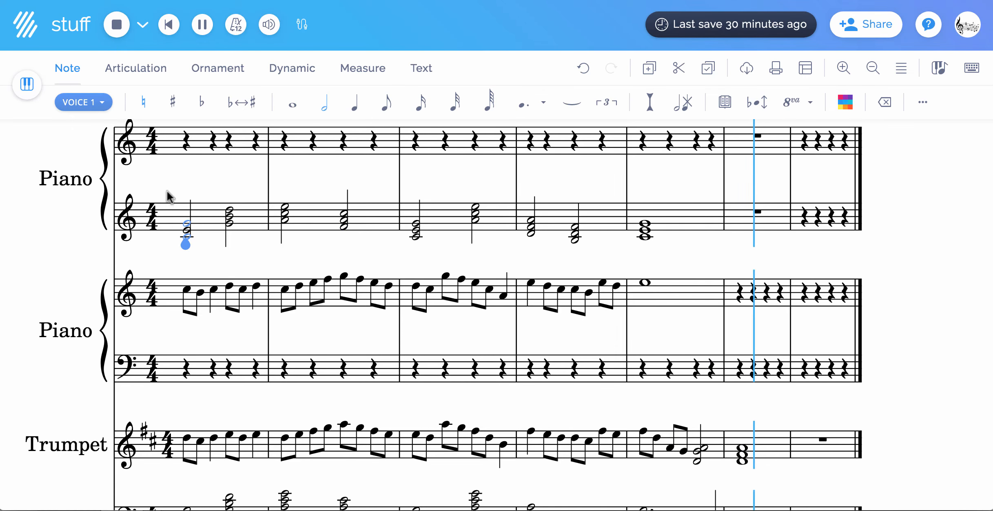
- Copy the triads in measures 1–5 of the first Piano's lower staff into the second Piano's lower staff, starting at measure 1
{"action": "left_click_drag", "start_coordinate": [177, 196], "coordinate": [640, 193]}
{"action": "left_click", "coordinate": [182, 392]}
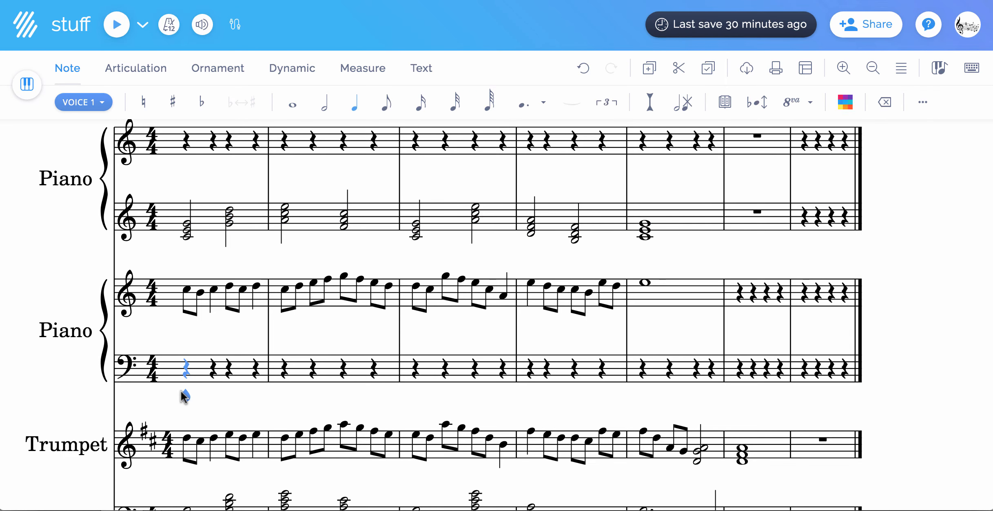
{"action": "key", "text": "ctrl+v"}
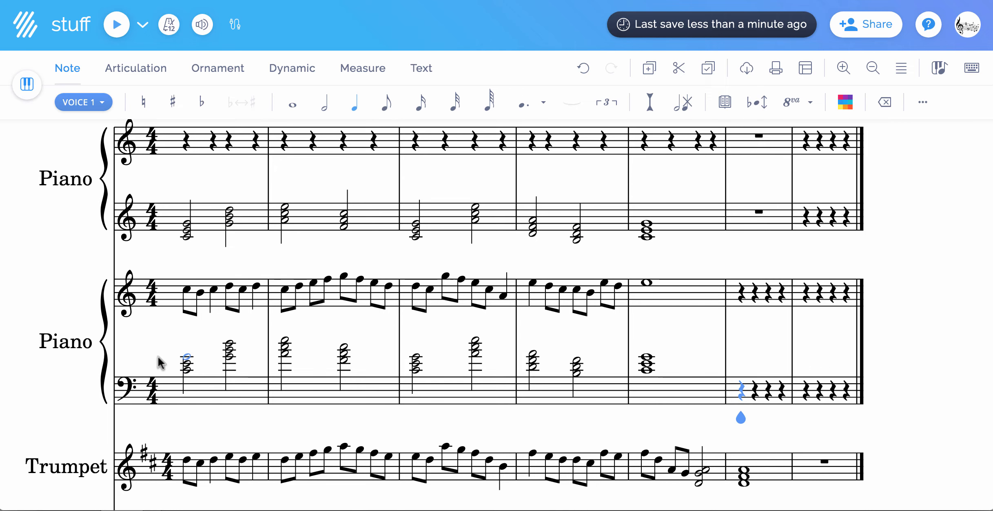
- Transpose the pasted triads in measures 1–5 of the second Piano's lower staff down 1 octave
{"action": "left_click_drag", "start_coordinate": [168, 358], "coordinate": [717, 381]}
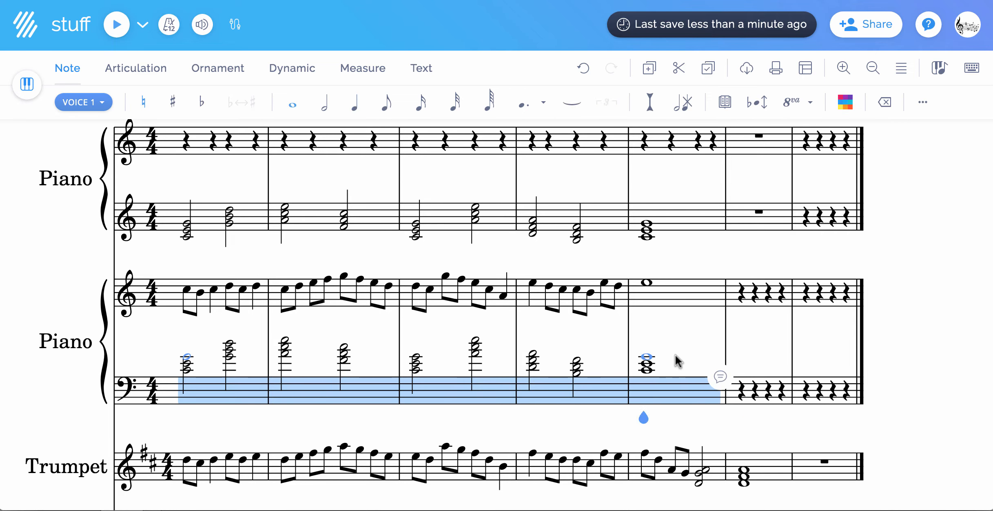
{"action": "left_click", "coordinate": [766, 104]}
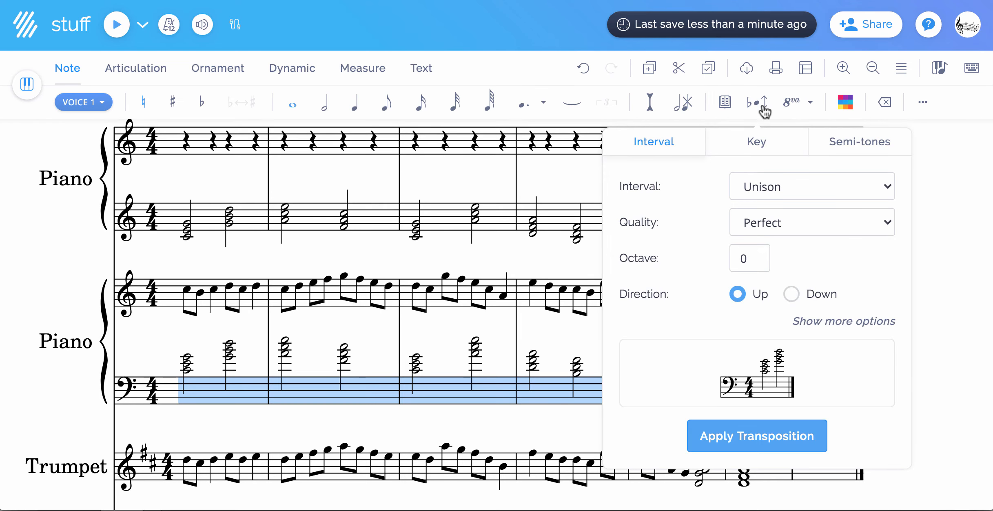
{"action": "left_click", "coordinate": [790, 294]}
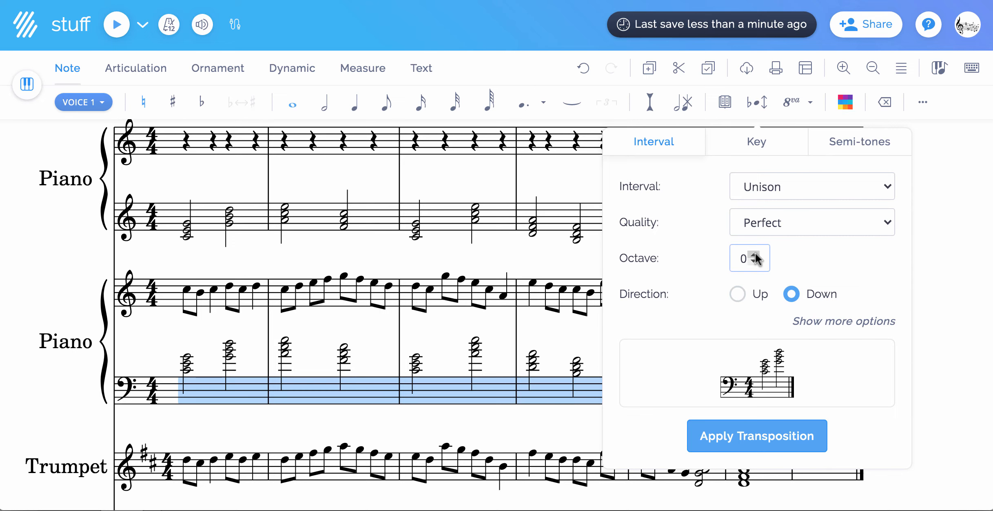
{"action": "left_click", "coordinate": [753, 255]}
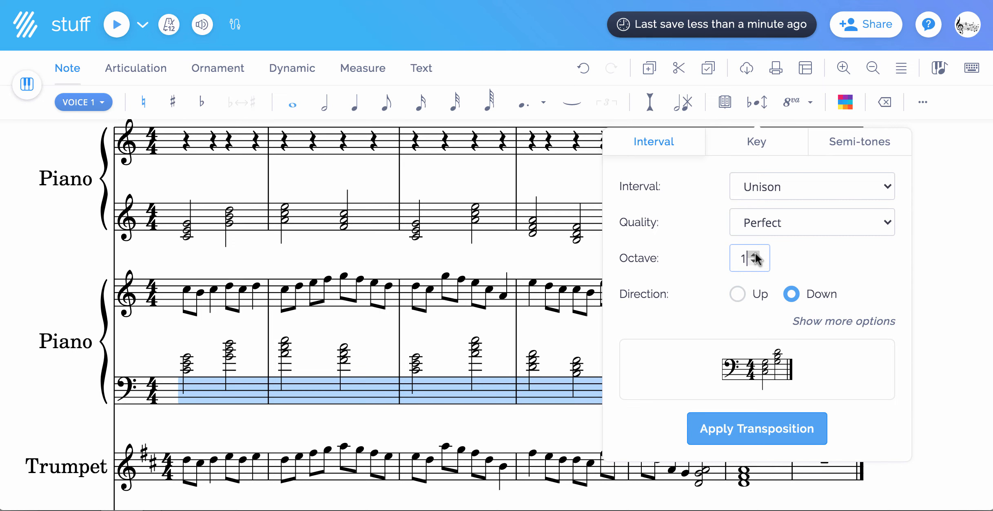
{"action": "left_click", "coordinate": [748, 422]}
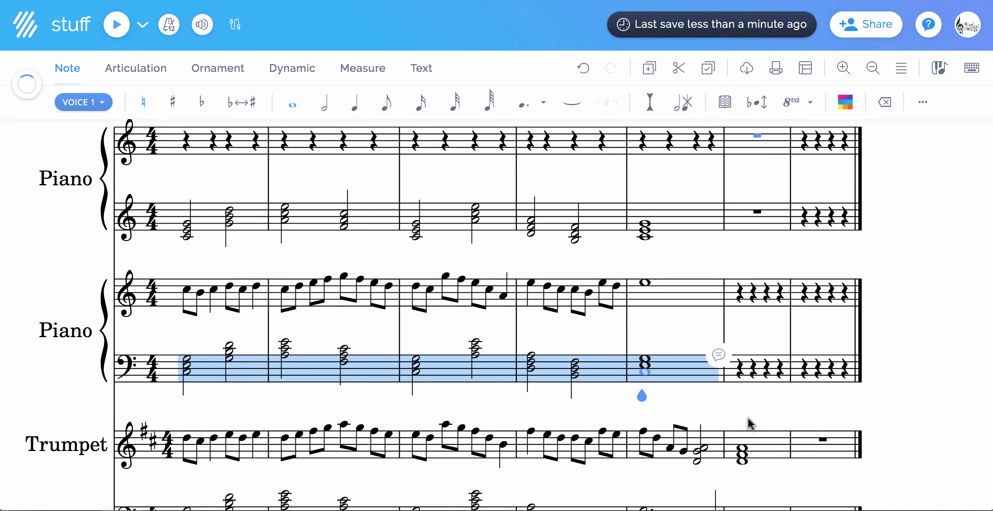
{"action": "left_click", "coordinate": [161, 341]}
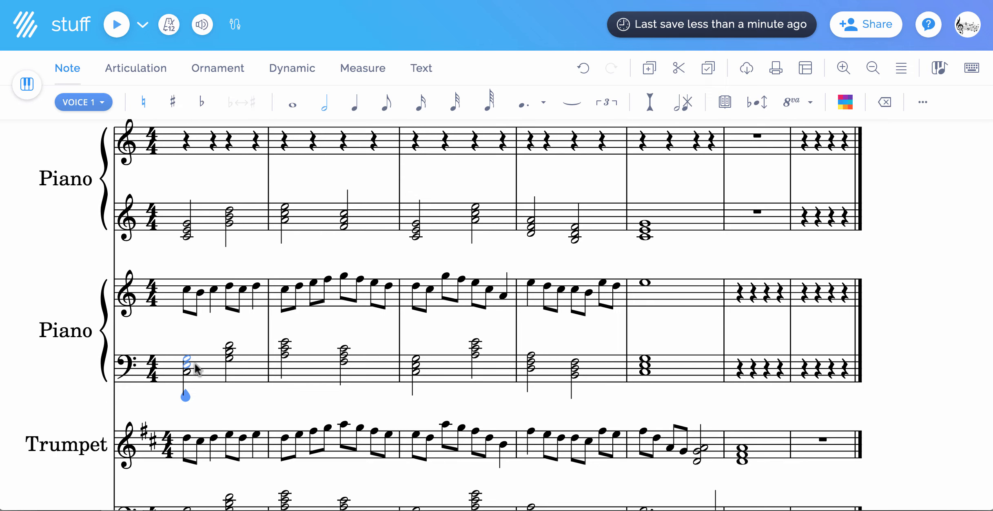
{"action": "left_click", "coordinate": [194, 376]}
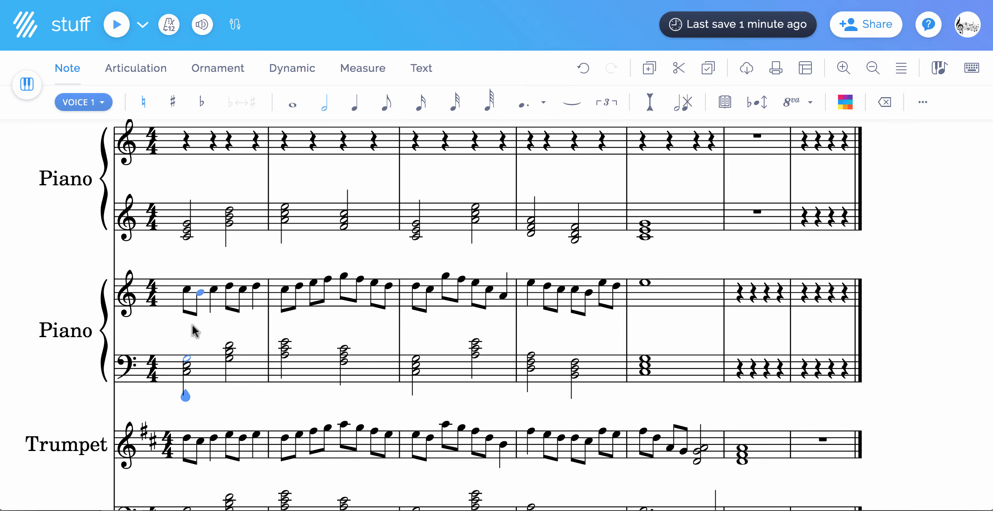
- Mute the first Piano and unmute the second Piano for playback, keeping the second Piano's first melody note as the starting point
{"action": "left_click", "coordinate": [187, 290]}
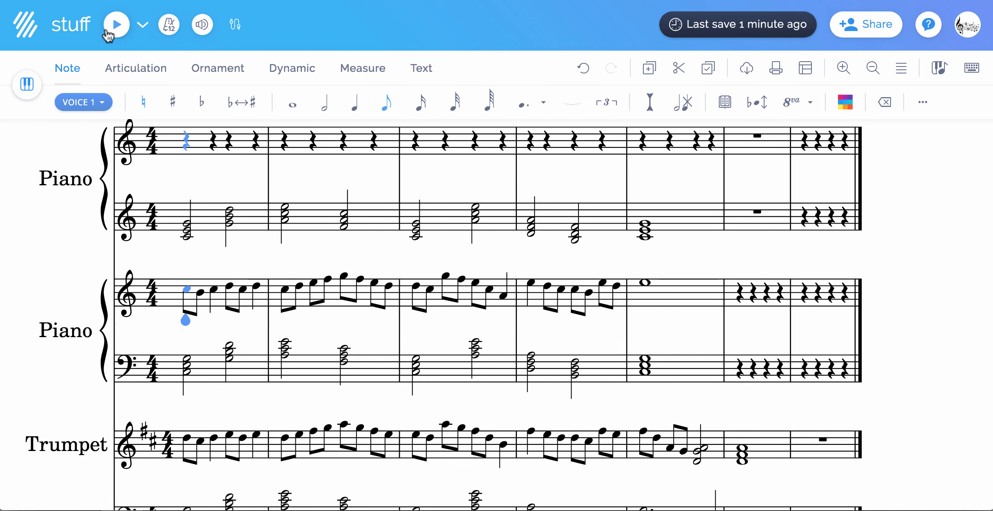
{"action": "left_click", "coordinate": [116, 25]}
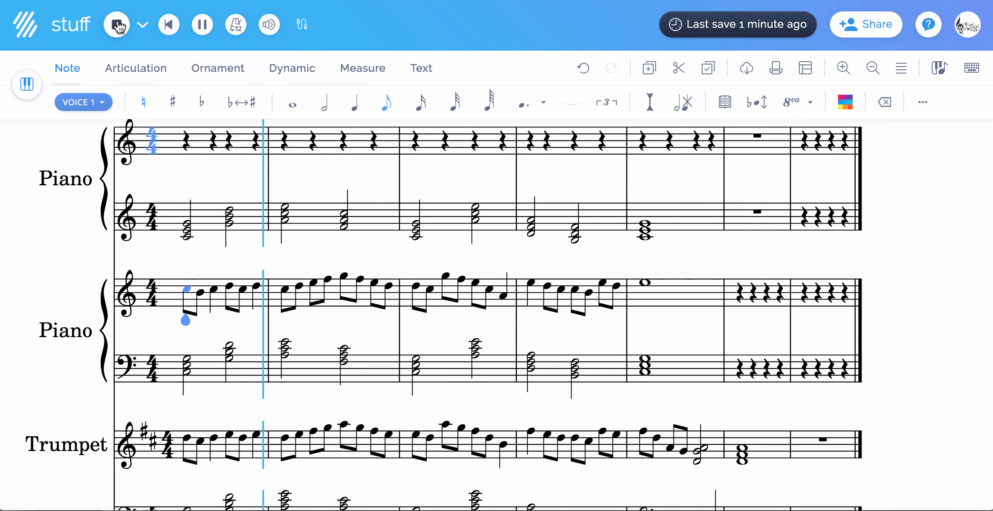
{"action": "left_click", "coordinate": [120, 25]}
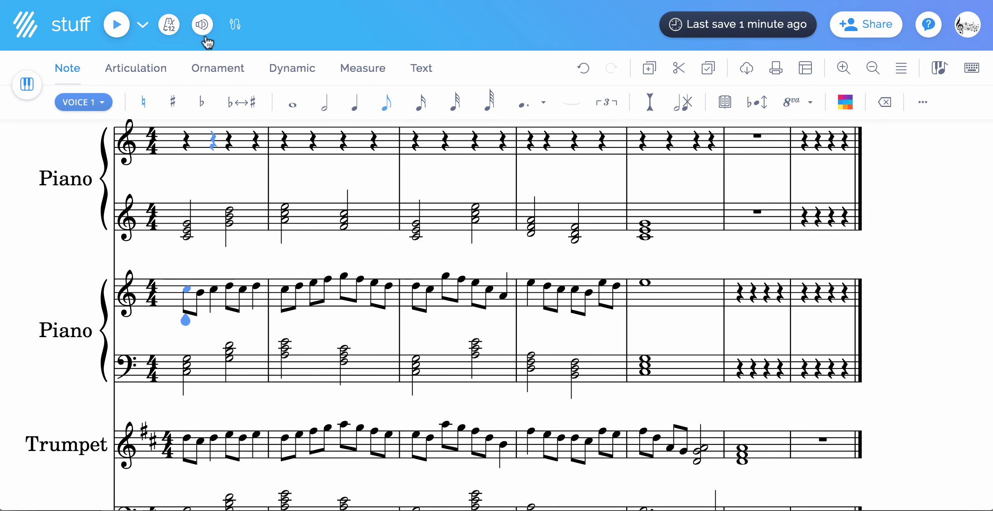
{"action": "left_click", "coordinate": [203, 28]}
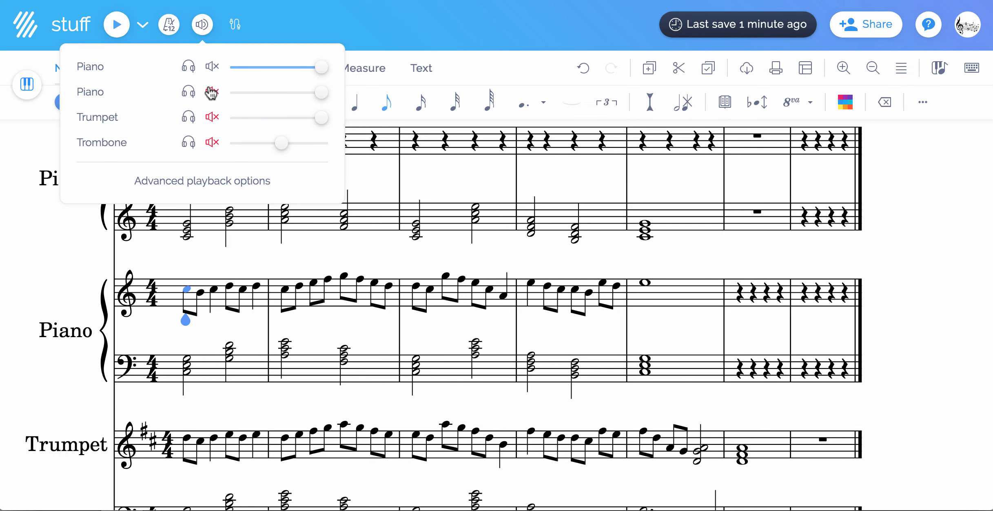
{"action": "left_click", "coordinate": [212, 66]}
{"action": "left_click", "coordinate": [212, 92]}
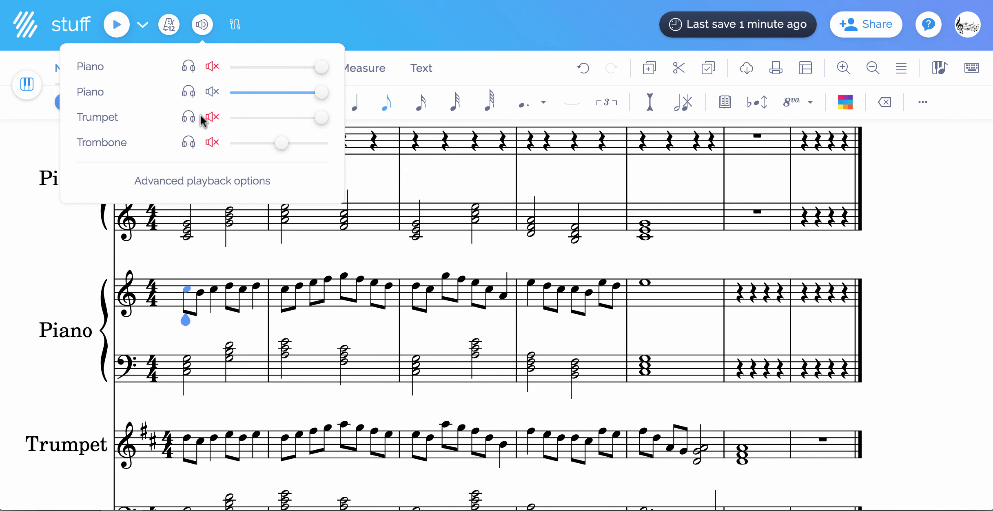
{"action": "left_click", "coordinate": [88, 253]}
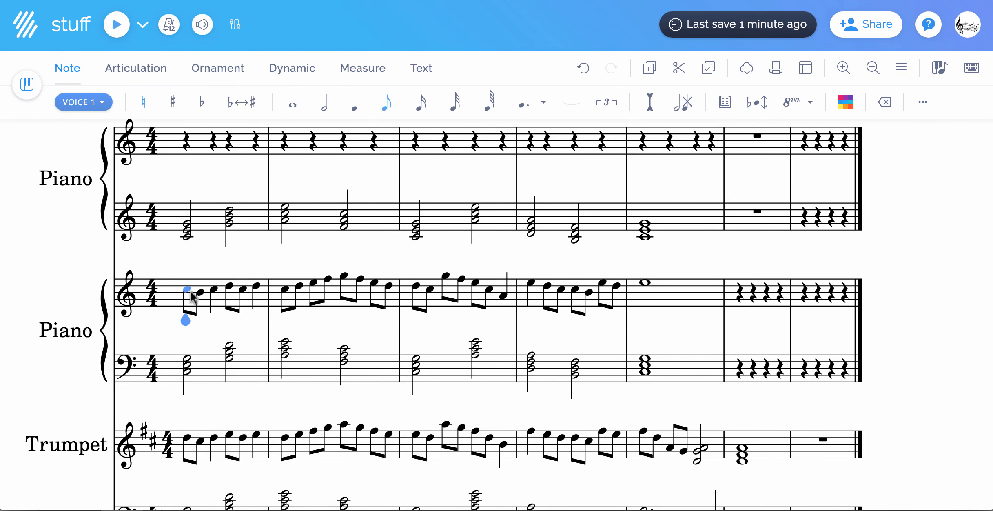
- Play the second Piano's melody and triads from measure 1 and compare them with the Trumpet and Trombone staves below
{"action": "left_click", "coordinate": [117, 24]}
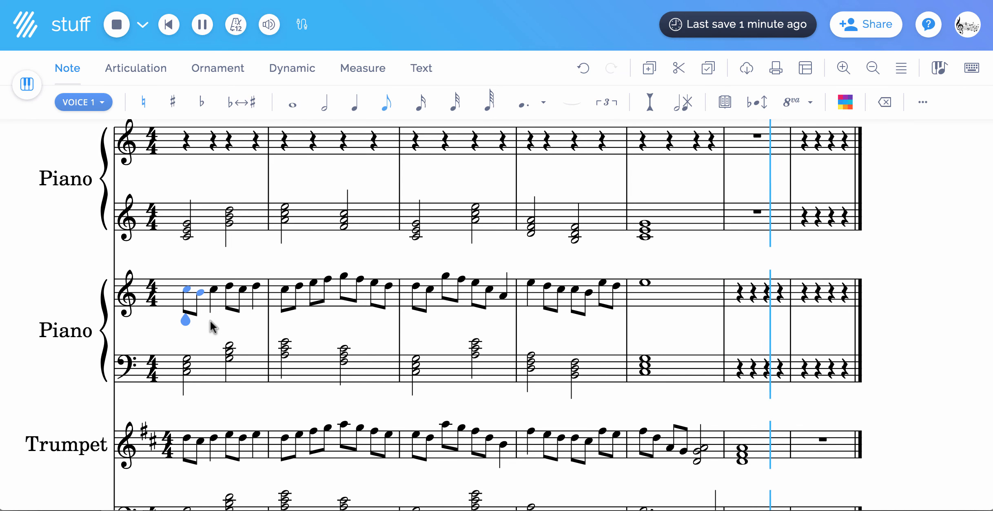
{"action": "scroll", "coordinate": [210, 322], "scroll_direction": "down", "scroll_amount": 3}
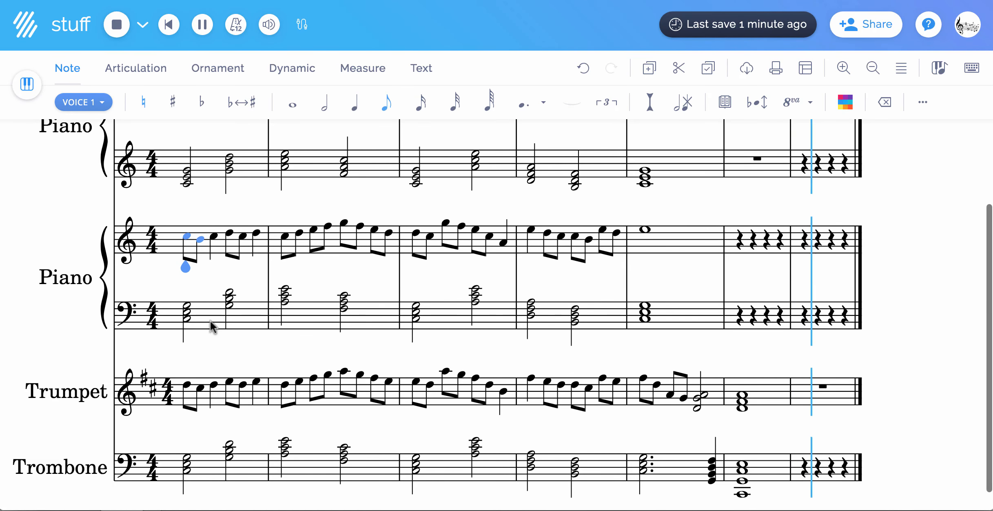
{"action": "scroll", "coordinate": [207, 409], "scroll_direction": "down", "scroll_amount": 1}
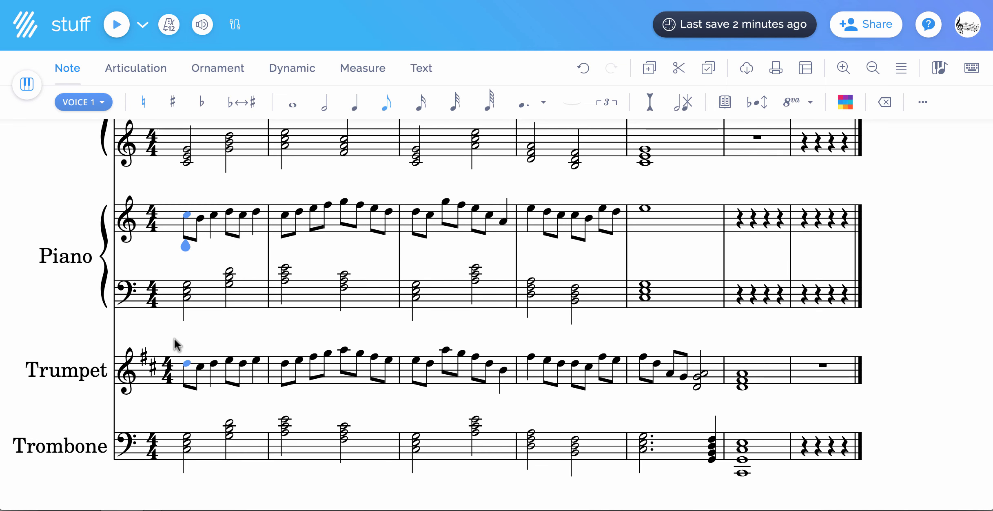
{"action": "scroll", "coordinate": [177, 344], "scroll_direction": "up", "scroll_amount": 1}
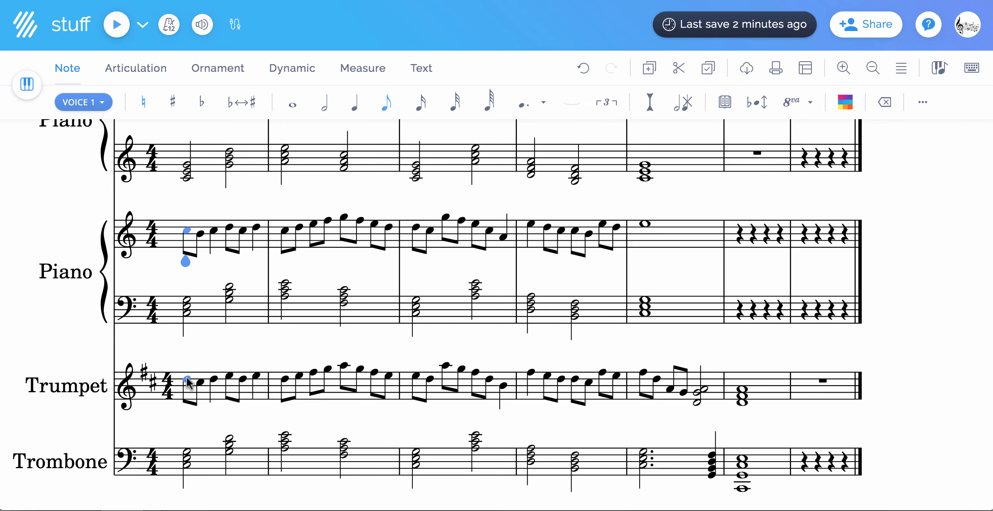
{"action": "left_click", "coordinate": [187, 381]}
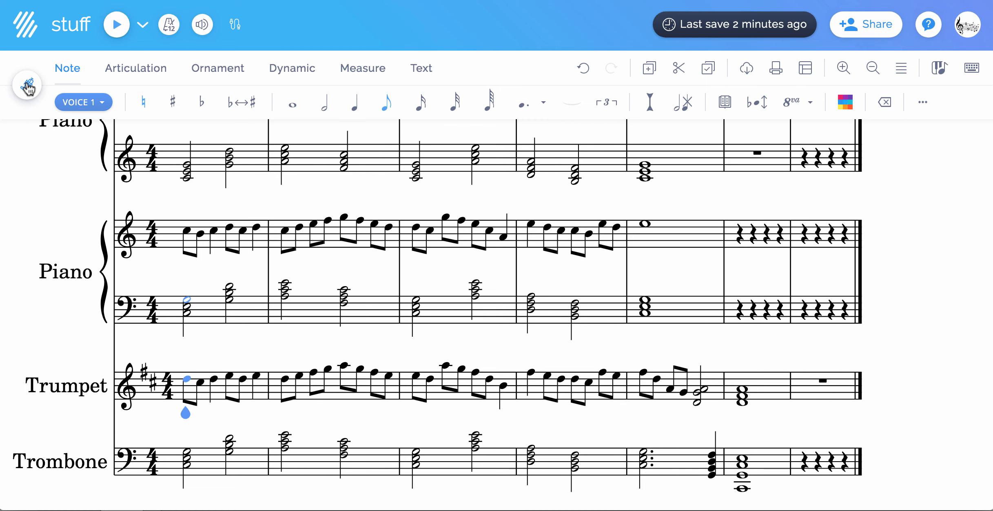
- Add a second Trumpet from the Brass instruments to the score, below the Trombone
{"action": "left_click", "coordinate": [28, 86]}
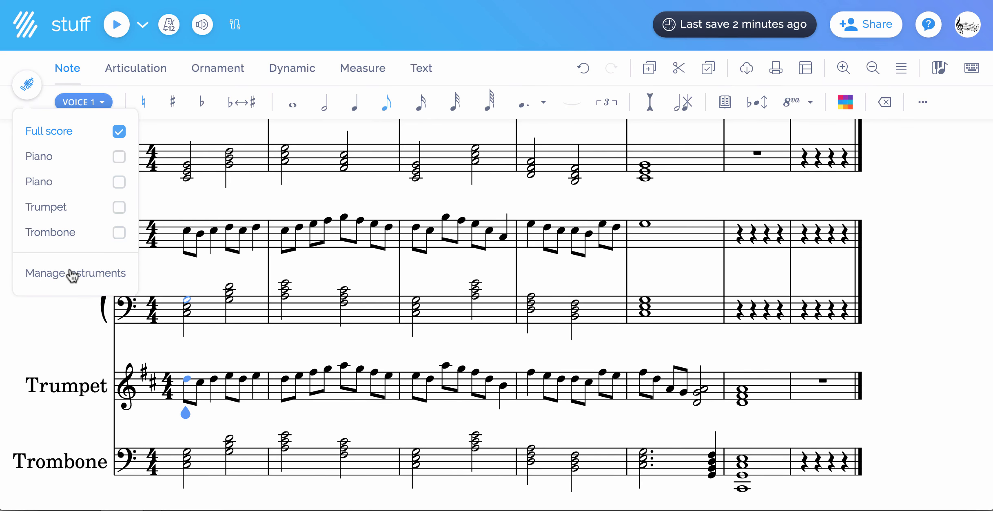
{"action": "left_click", "coordinate": [73, 274]}
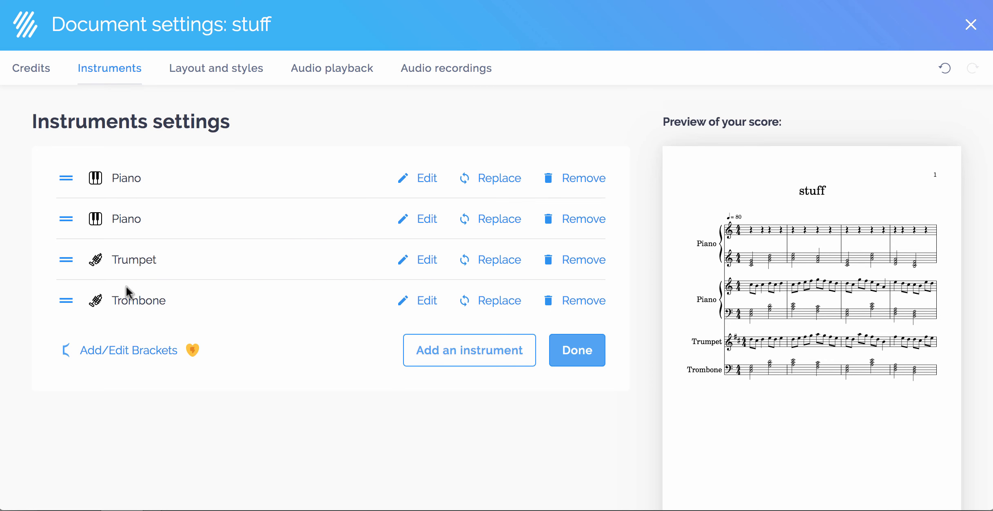
{"action": "left_click", "coordinate": [448, 350]}
{"action": "scroll", "coordinate": [215, 345], "scroll_direction": "down", "scroll_amount": 1}
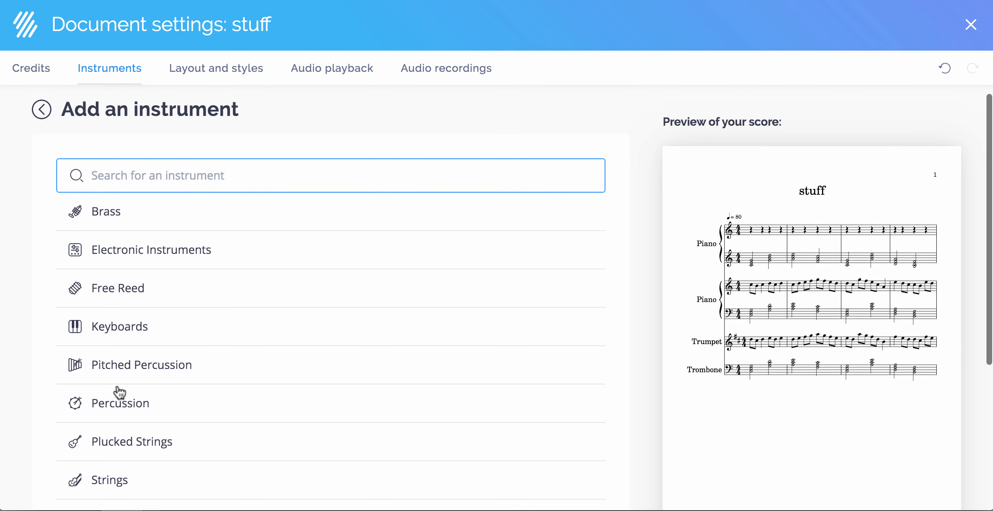
{"action": "scroll", "coordinate": [120, 460], "scroll_direction": "down", "scroll_amount": 2}
{"action": "scroll", "coordinate": [120, 460], "scroll_direction": "up", "scroll_amount": 3}
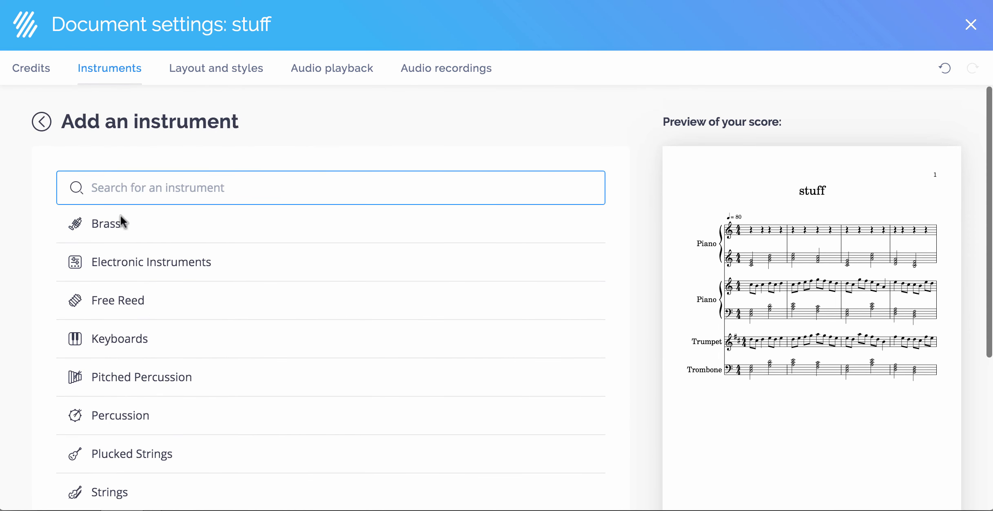
{"action": "left_click", "coordinate": [106, 229]}
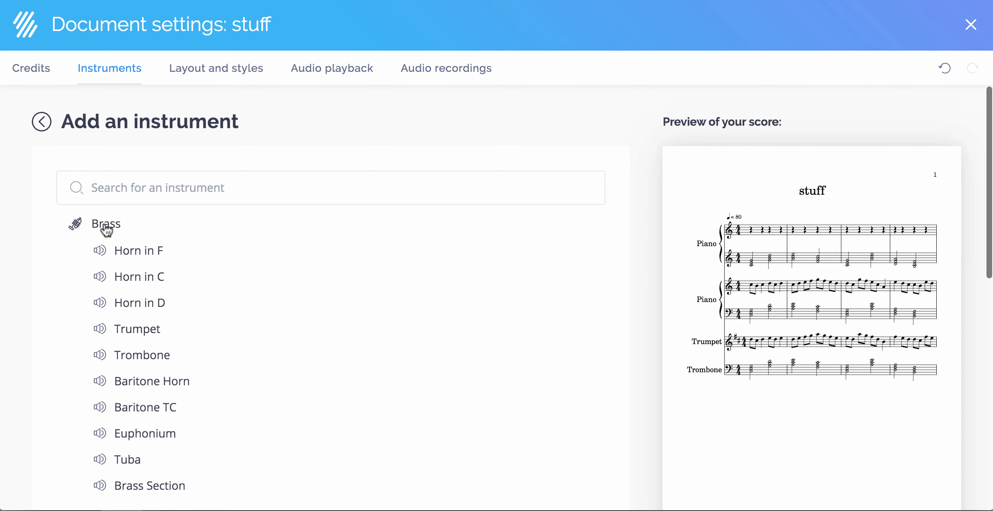
{"action": "scroll", "coordinate": [150, 393], "scroll_direction": "down", "scroll_amount": 2}
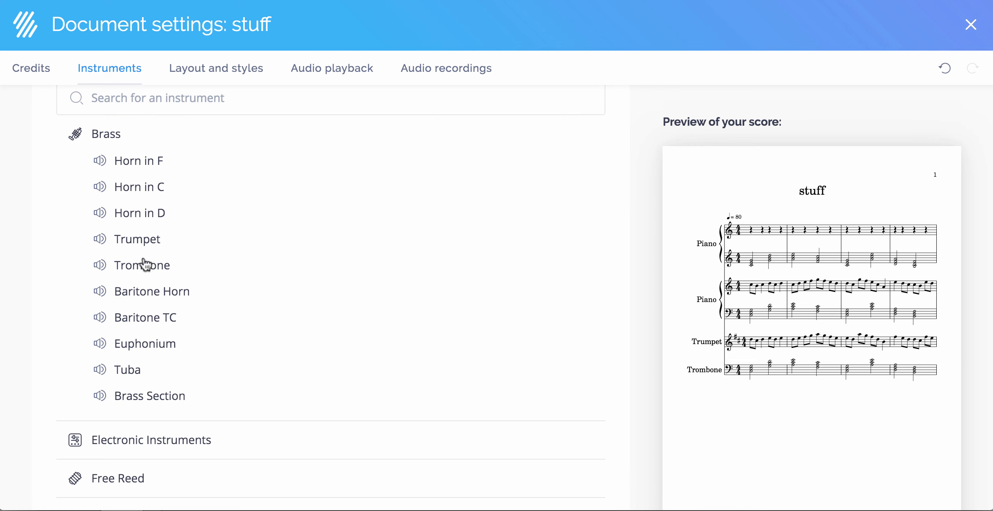
{"action": "scroll", "coordinate": [122, 355], "scroll_direction": "up", "scroll_amount": 2}
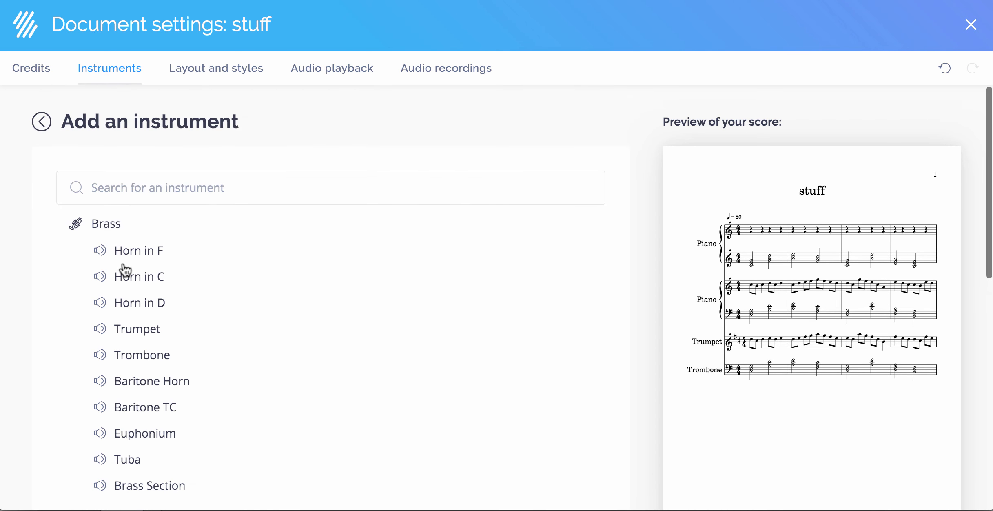
{"action": "left_click", "coordinate": [139, 329]}
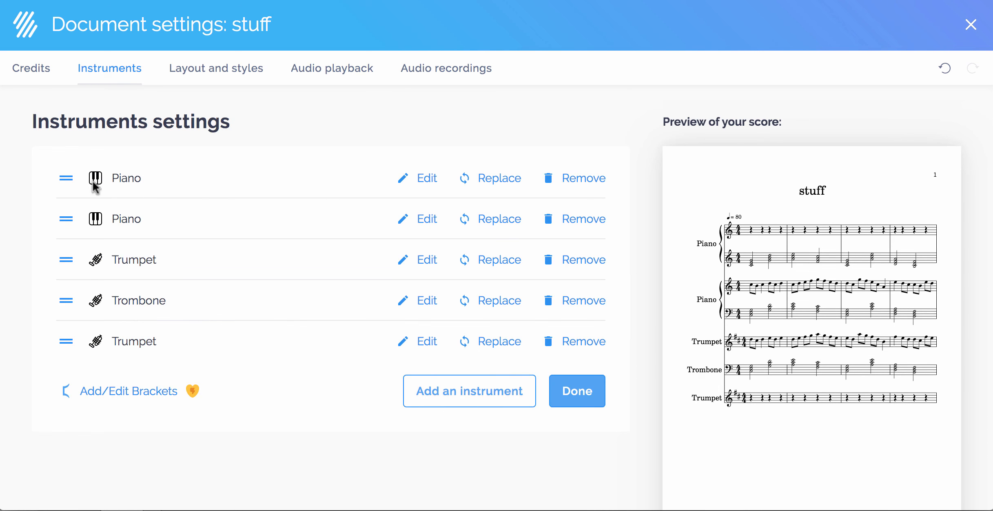
{"action": "left_click", "coordinate": [587, 389]}
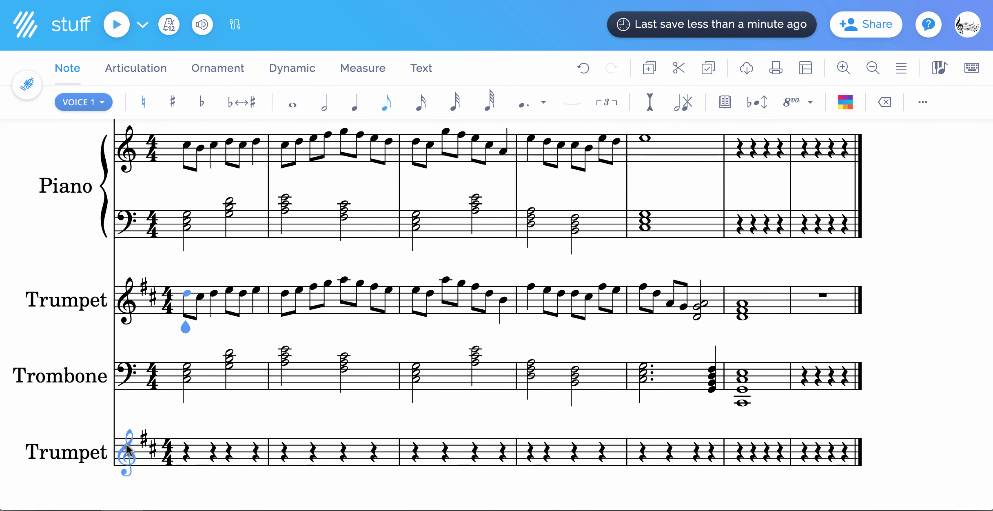
- Mute the first Piano, both Trumpets and the Trombone for playback, leaving only the second Piano audible
{"action": "scroll", "coordinate": [329, 443], "scroll_direction": "up", "scroll_amount": 2}
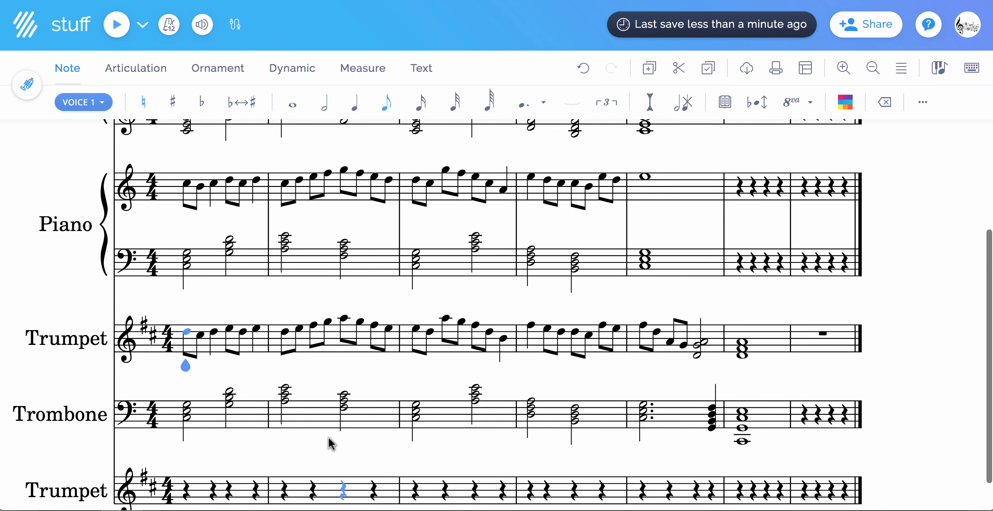
{"action": "scroll", "coordinate": [200, 279], "scroll_direction": "up", "scroll_amount": 2}
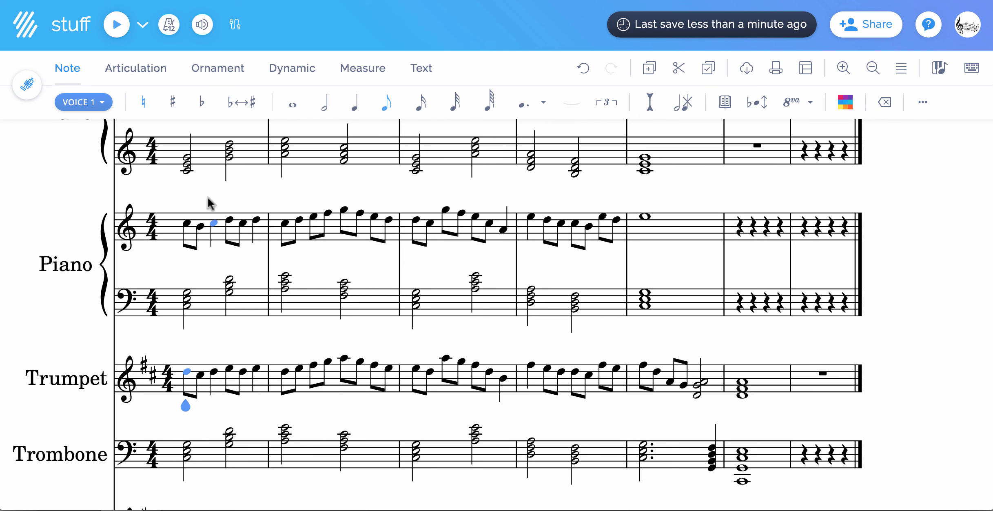
{"action": "left_click", "coordinate": [204, 25]}
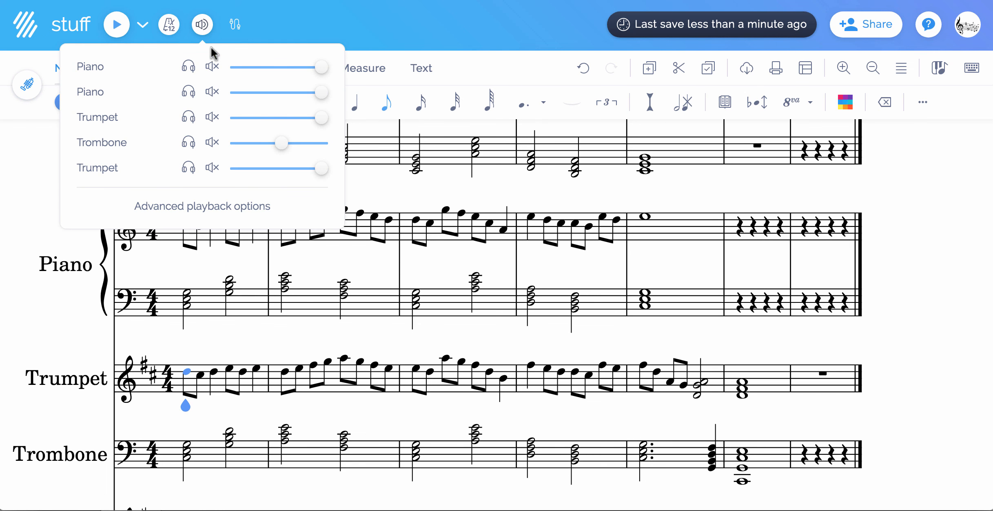
{"action": "left_click", "coordinate": [212, 66]}
{"action": "left_click", "coordinate": [212, 117]}
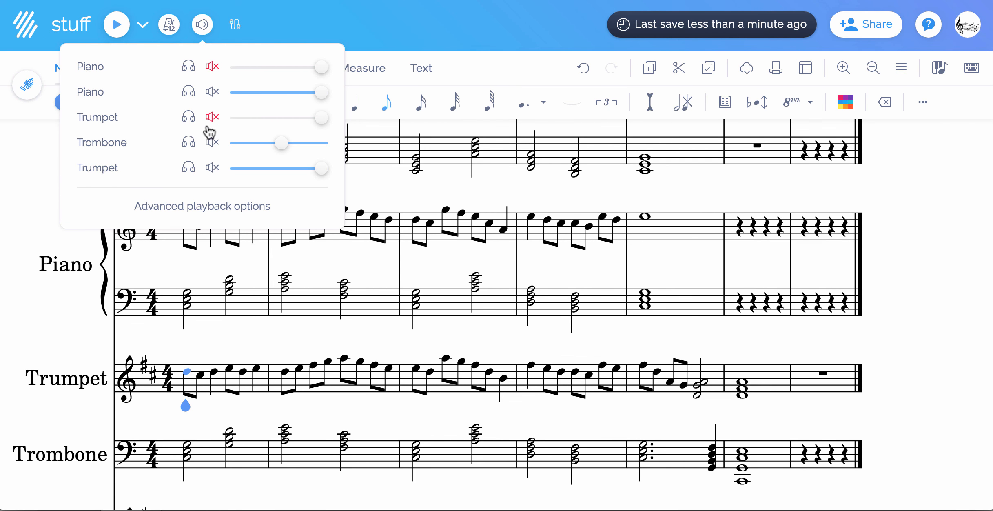
{"action": "left_click", "coordinate": [211, 141]}
{"action": "left_click", "coordinate": [212, 168]}
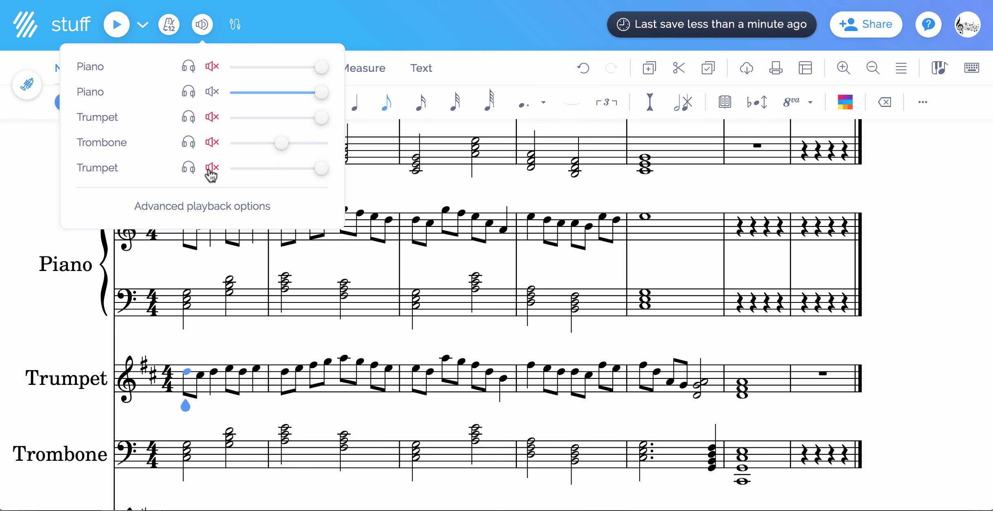
{"action": "left_click", "coordinate": [26, 244]}
- Play the second Piano part from its first melody note and look over the brass staves below
{"action": "left_click", "coordinate": [186, 223]}
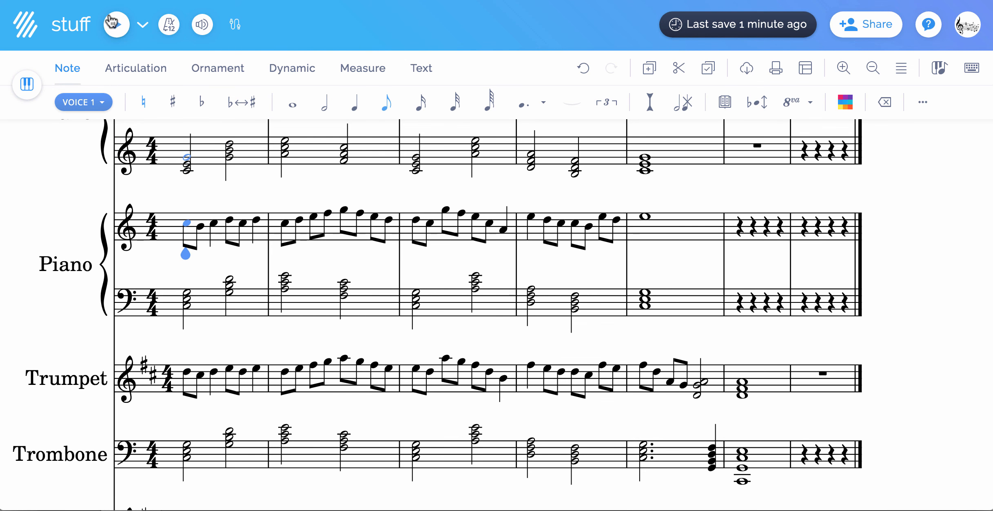
{"action": "left_click", "coordinate": [117, 25]}
{"action": "scroll", "coordinate": [460, 406], "scroll_direction": "down", "scroll_amount": 2}
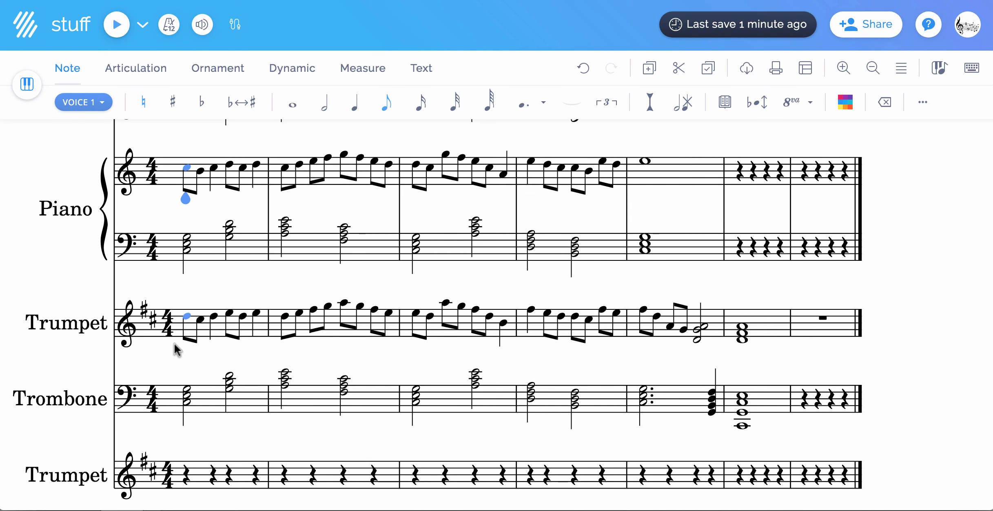
- Unmute the first Trumpet and the Trombone, and start playback from the first Trumpet's first note
{"action": "left_click", "coordinate": [202, 25]}
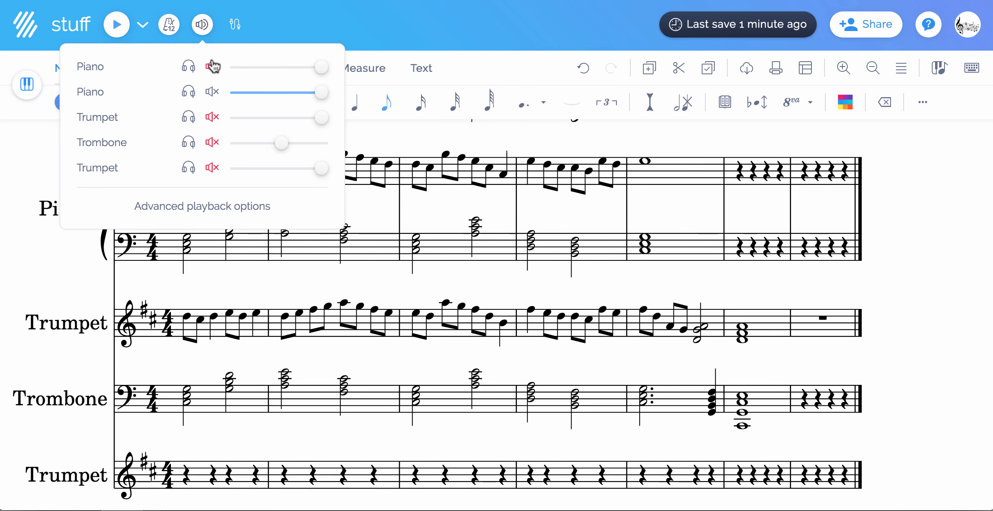
{"action": "left_click", "coordinate": [212, 117]}
{"action": "left_click", "coordinate": [212, 143]}
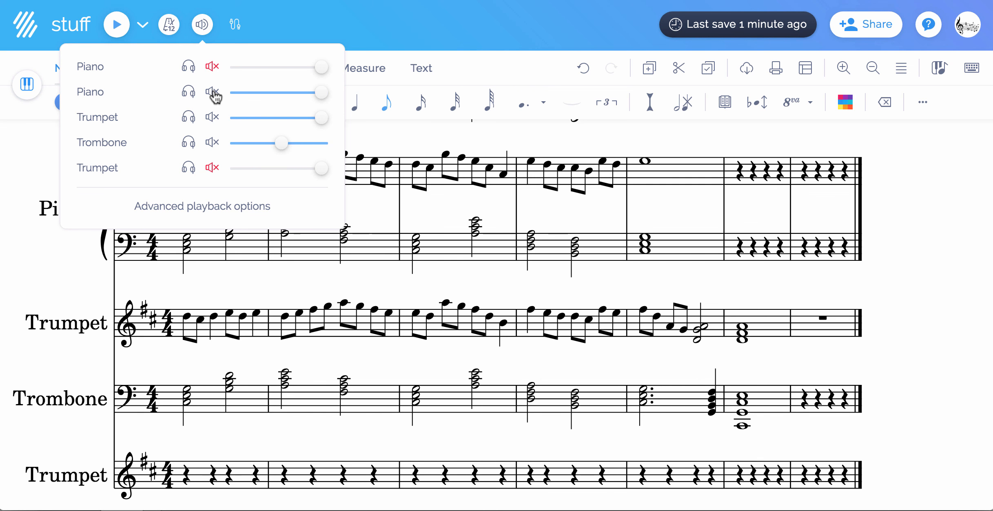
{"action": "left_click", "coordinate": [187, 317]}
{"action": "key", "text": "space"}
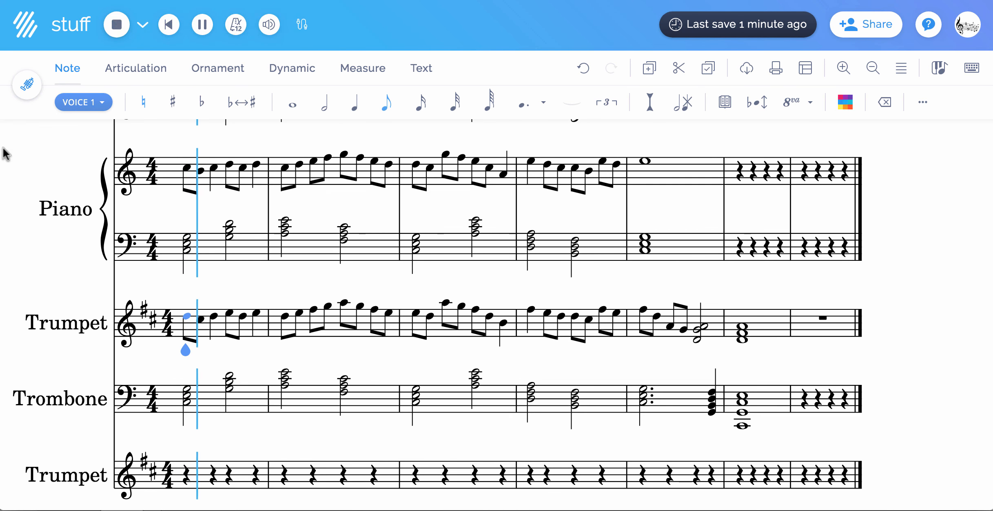